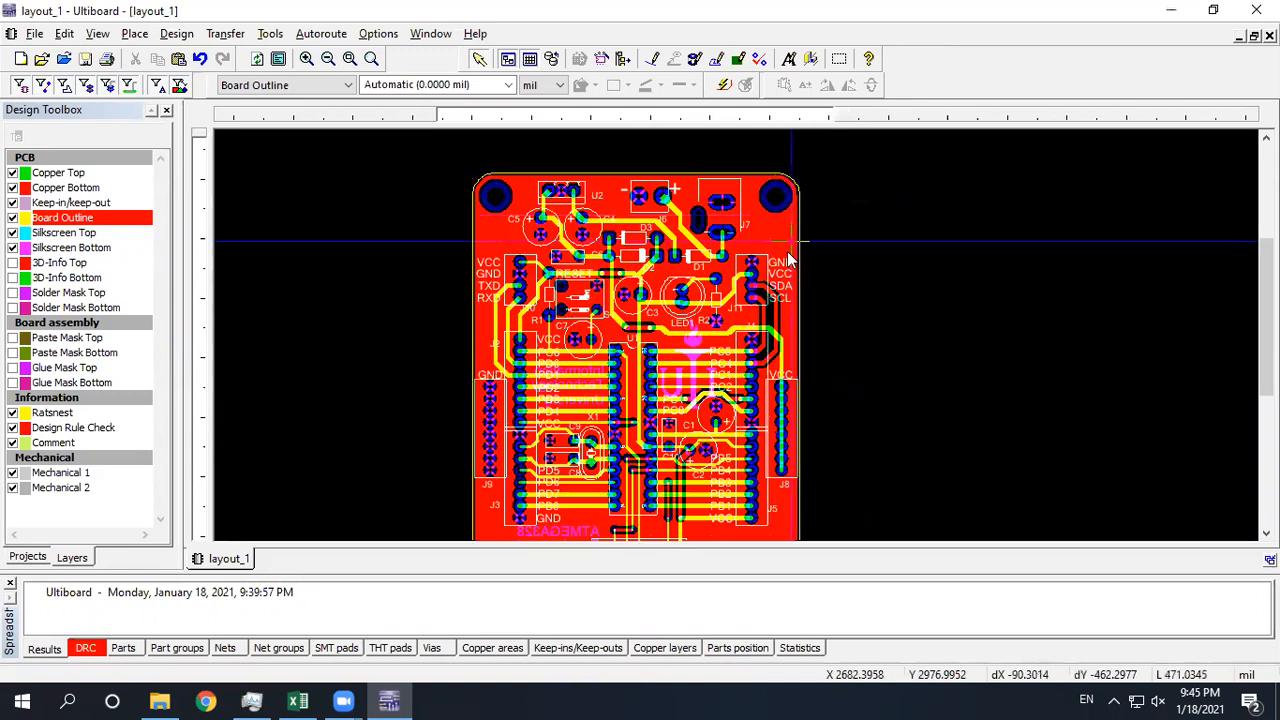
Look over the routed ATMEGA328 development board layout as a whole and around its upper components.
{"action": "middle_click_drag", "start_coordinate": [831, 283], "coordinate": [842, 250]}
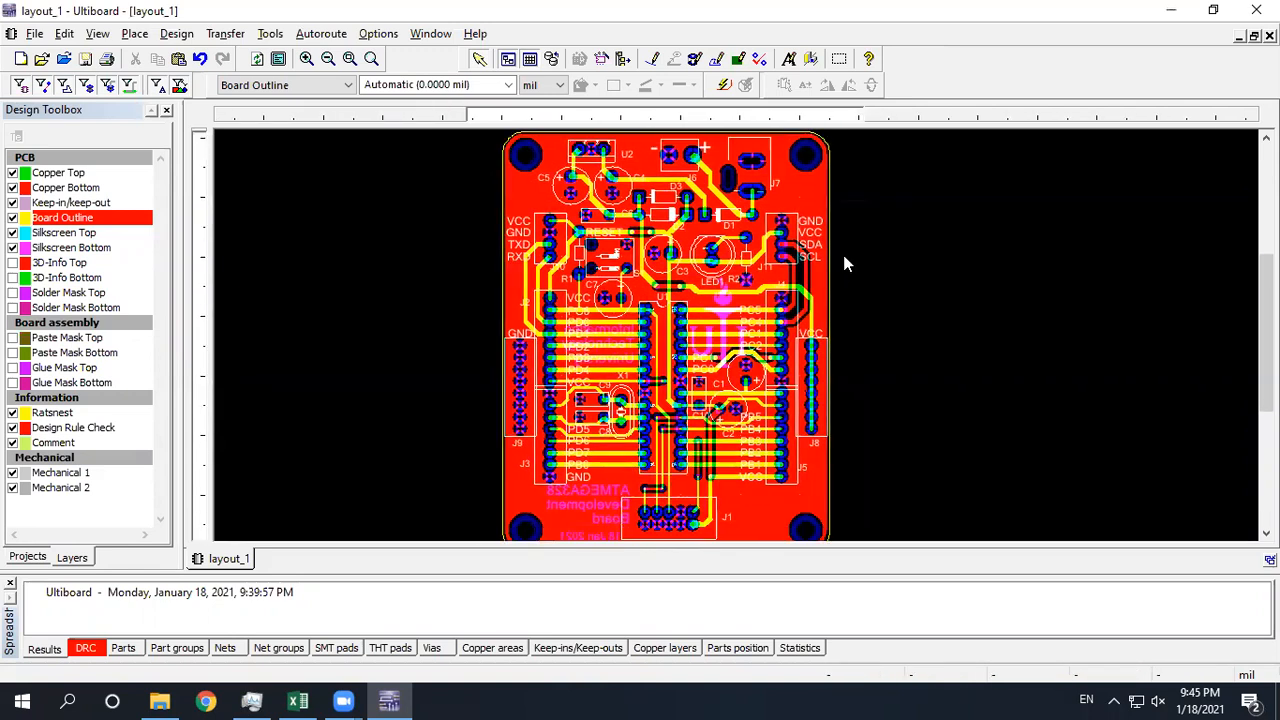
{"action": "scroll", "coordinate": [846, 257], "scroll_direction": "down", "scroll_amount": 1}
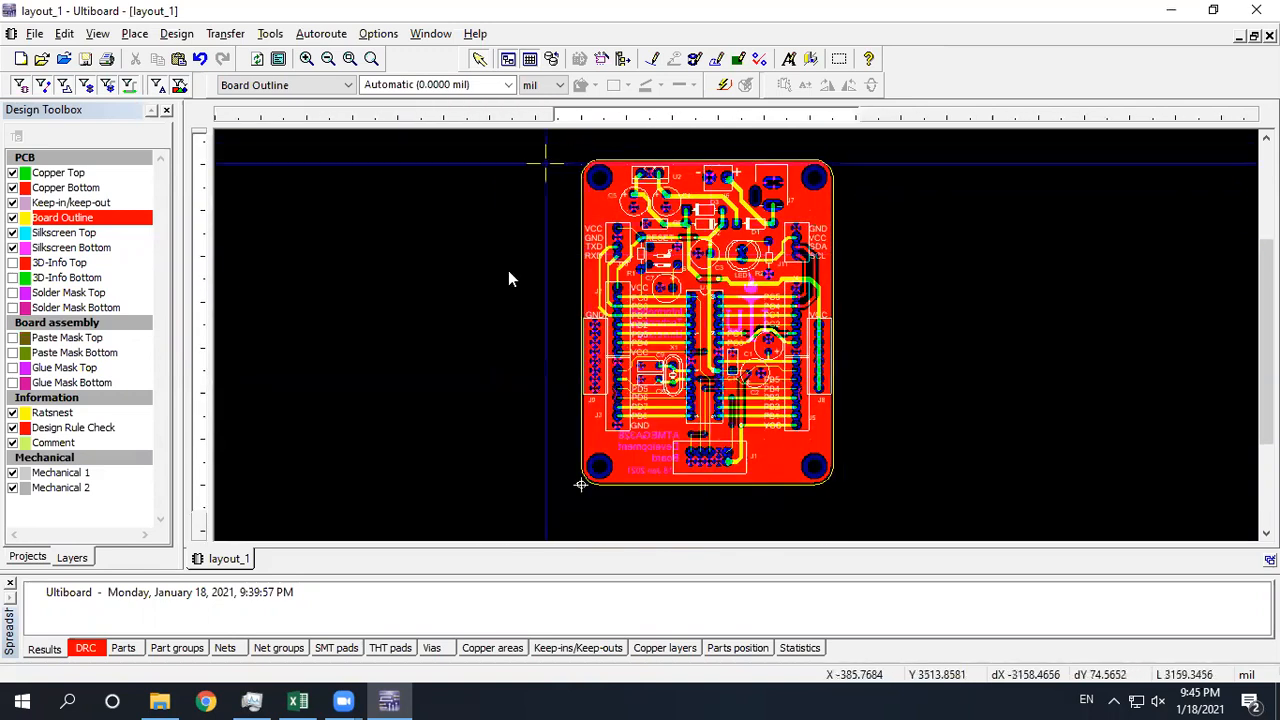
{"action": "middle_click_drag", "start_coordinate": [828, 287], "coordinate": [823, 294]}
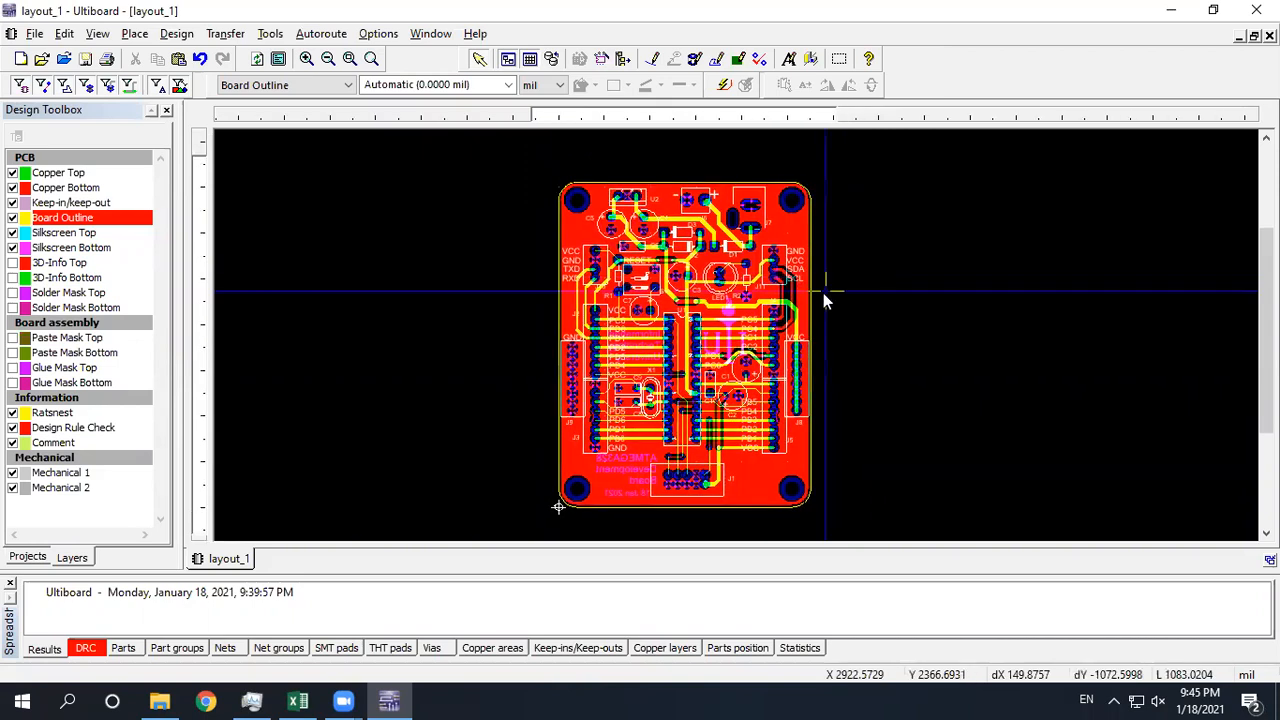
{"action": "middle_click_drag", "start_coordinate": [820, 343], "coordinate": [834, 314]}
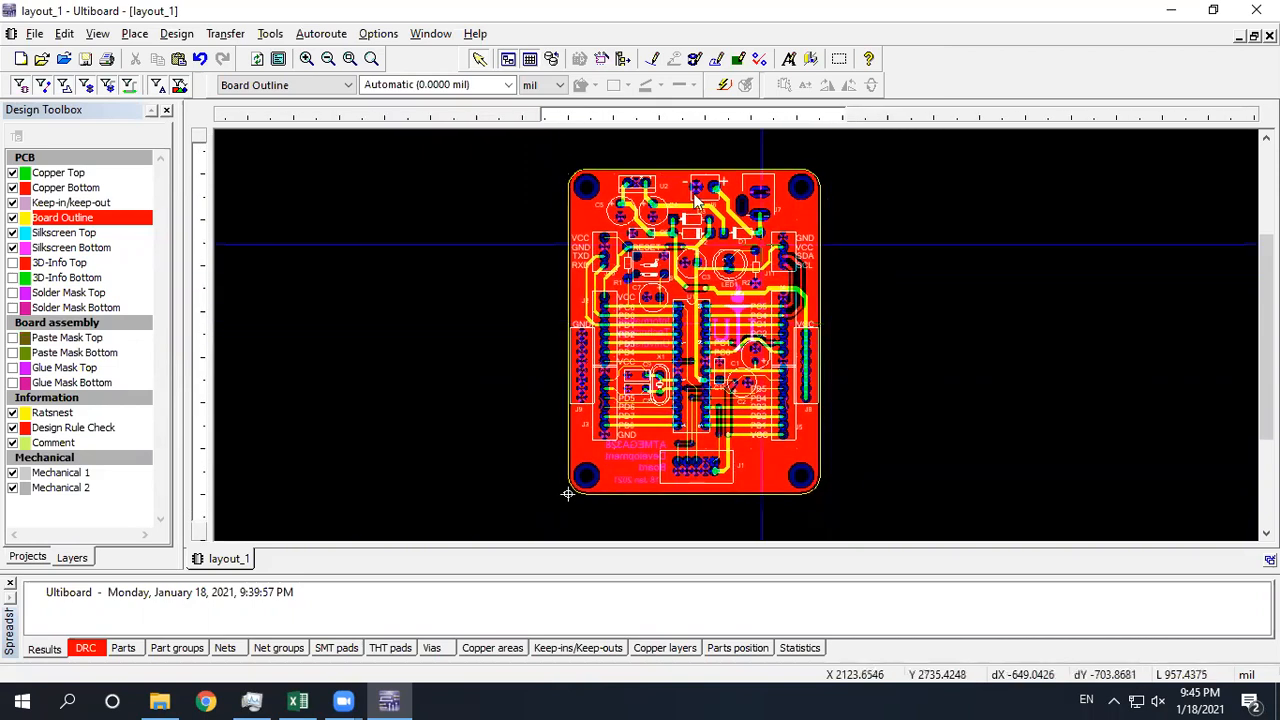
{"action": "scroll", "coordinate": [568, 232], "scroll_direction": "up", "scroll_amount": 2}
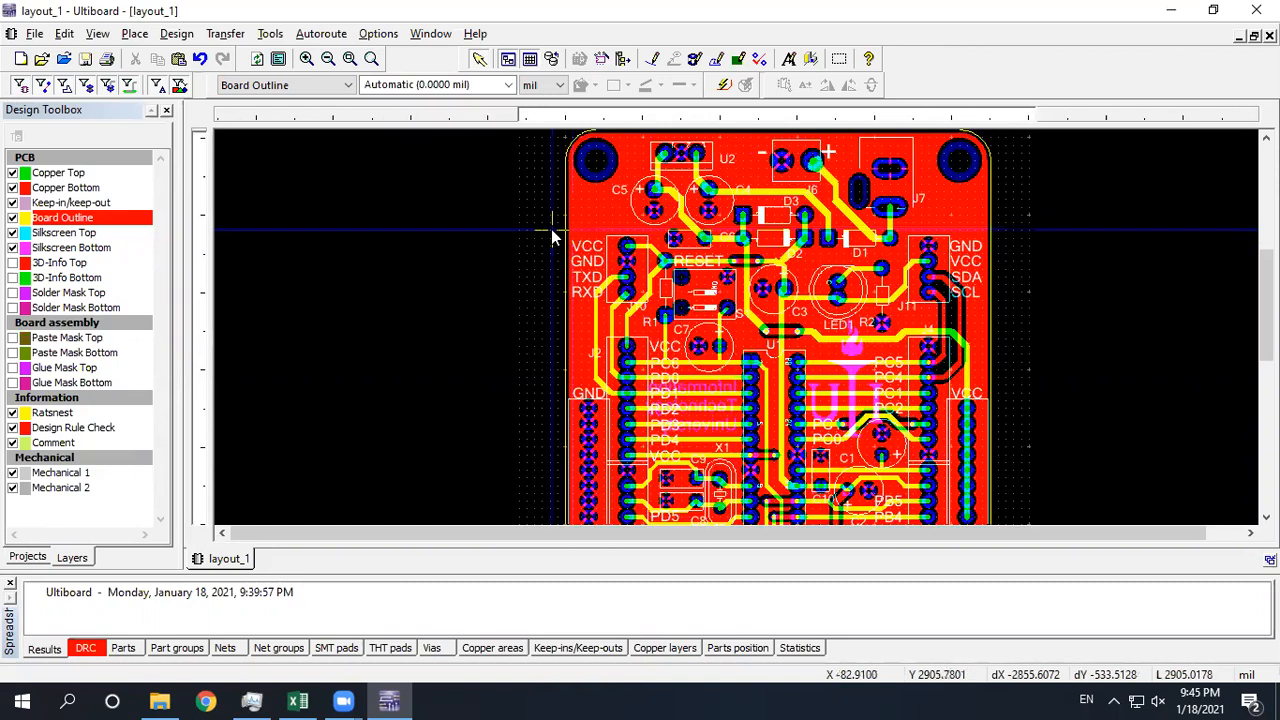
{"action": "scroll", "coordinate": [546, 232], "scroll_direction": "down", "scroll_amount": 1}
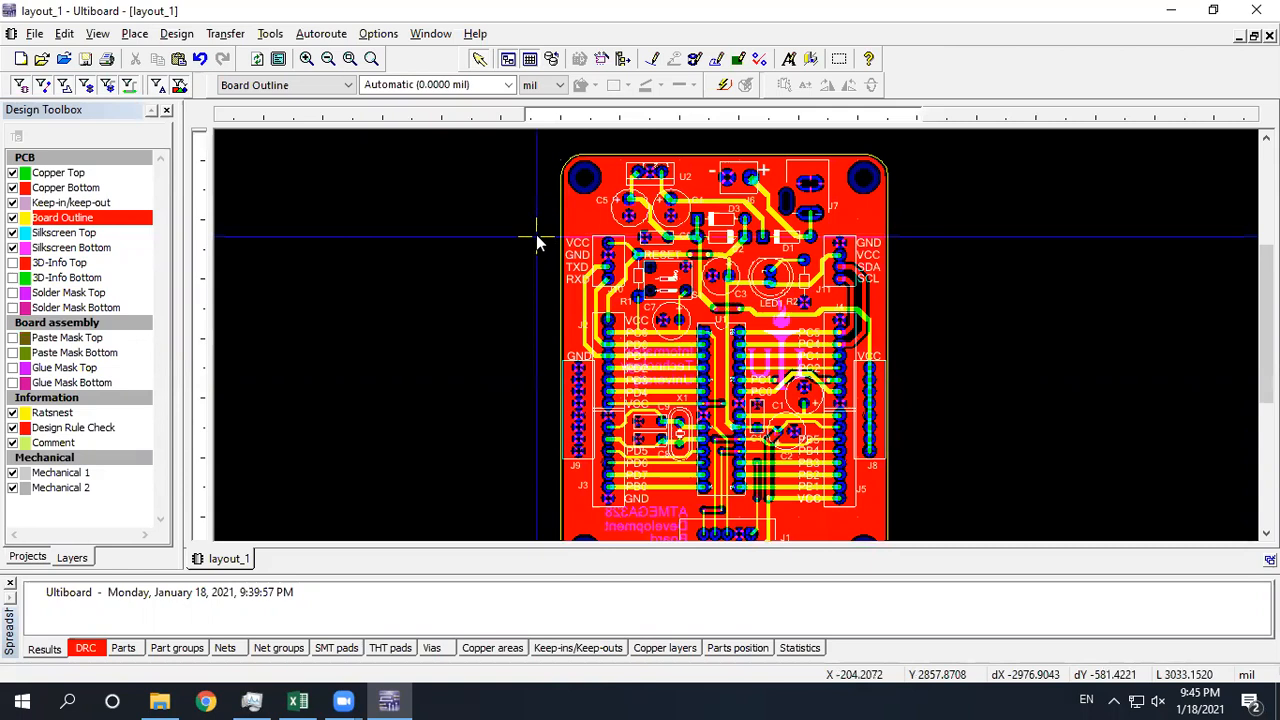
{"action": "middle_click_drag", "start_coordinate": [543, 282], "coordinate": [449, 261]}
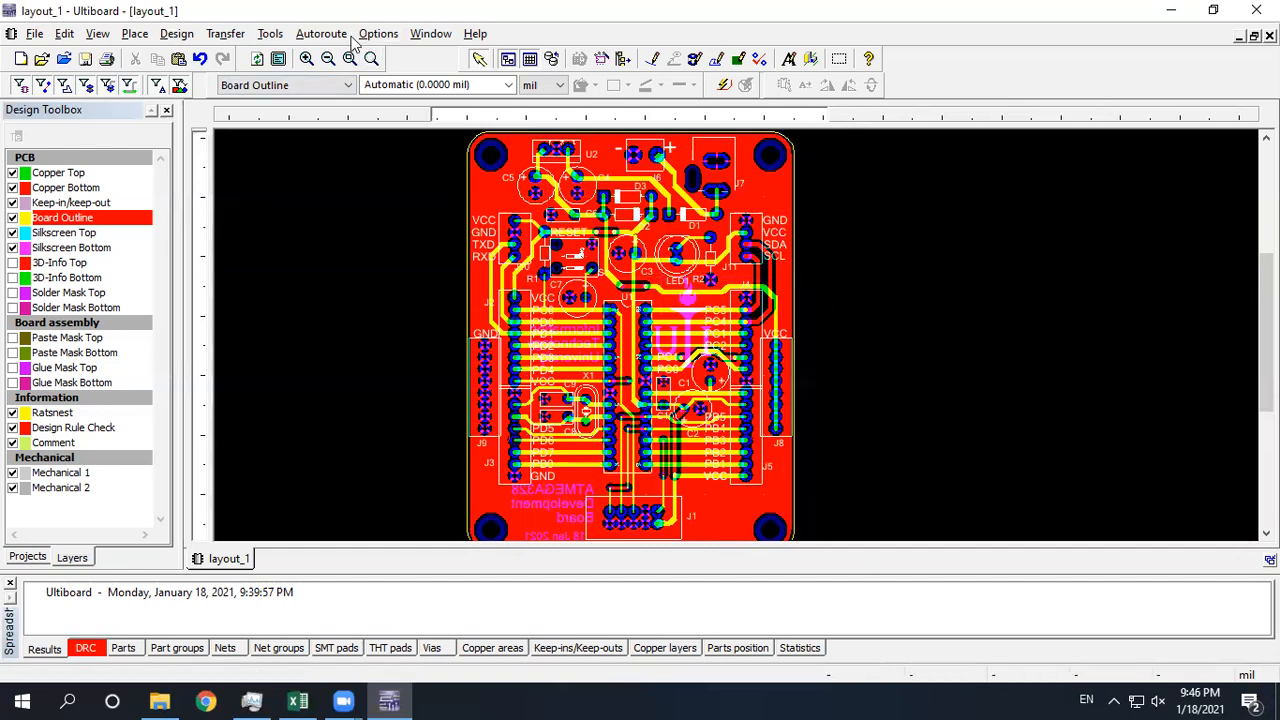
Run a connectivity check on all nets of the layout.
{"action": "left_click", "coordinate": [224, 34]}
{"action": "mouse_move", "coordinate": [255, 36]}
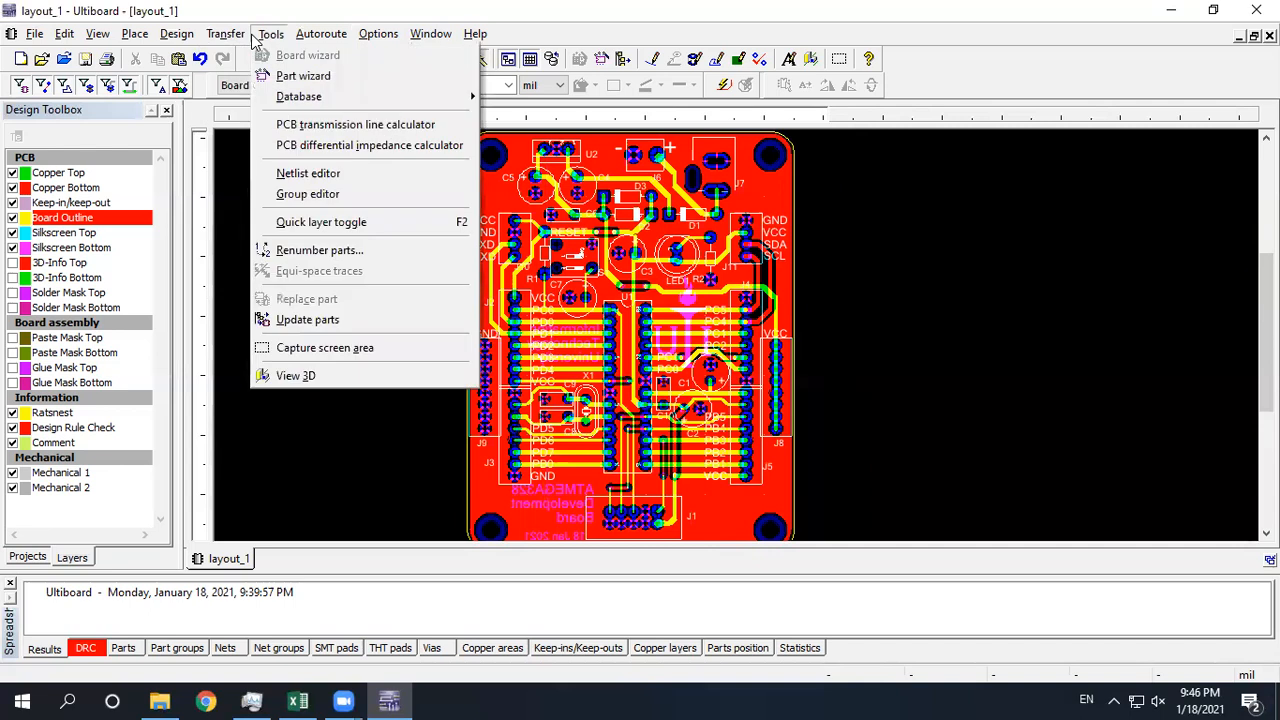
{"action": "left_click", "coordinate": [177, 34]}
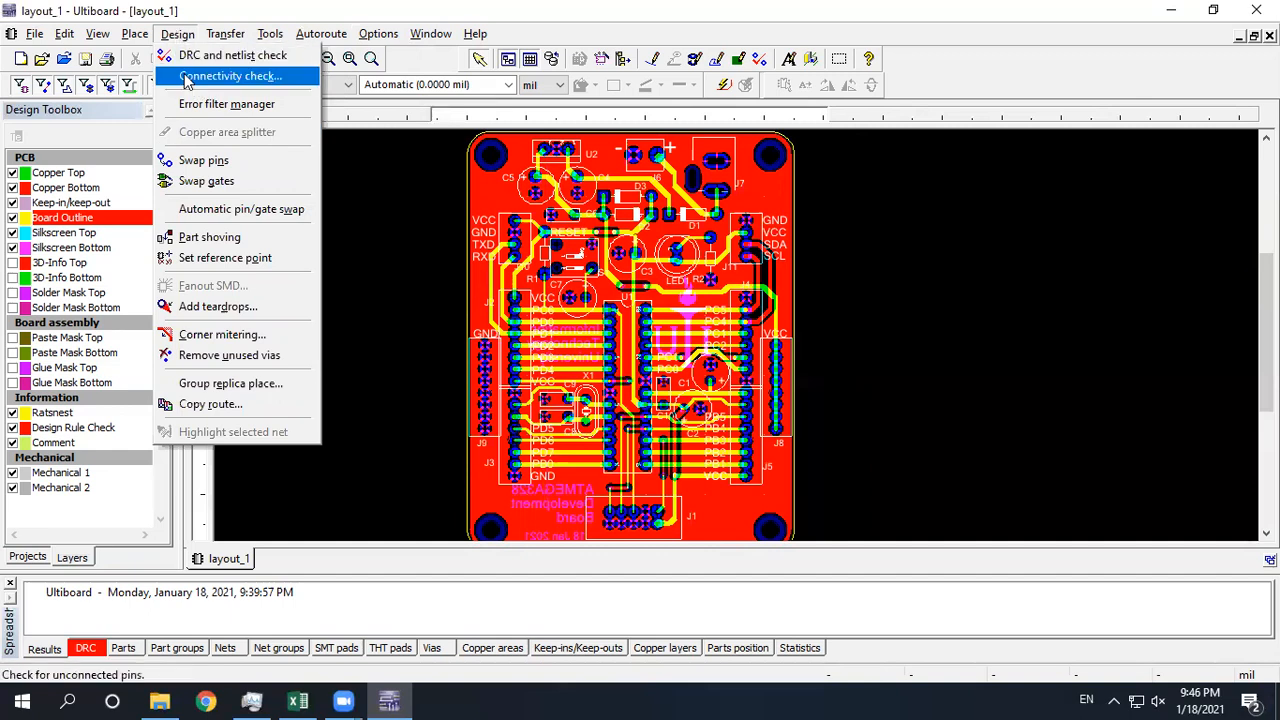
{"action": "left_click", "coordinate": [230, 76]}
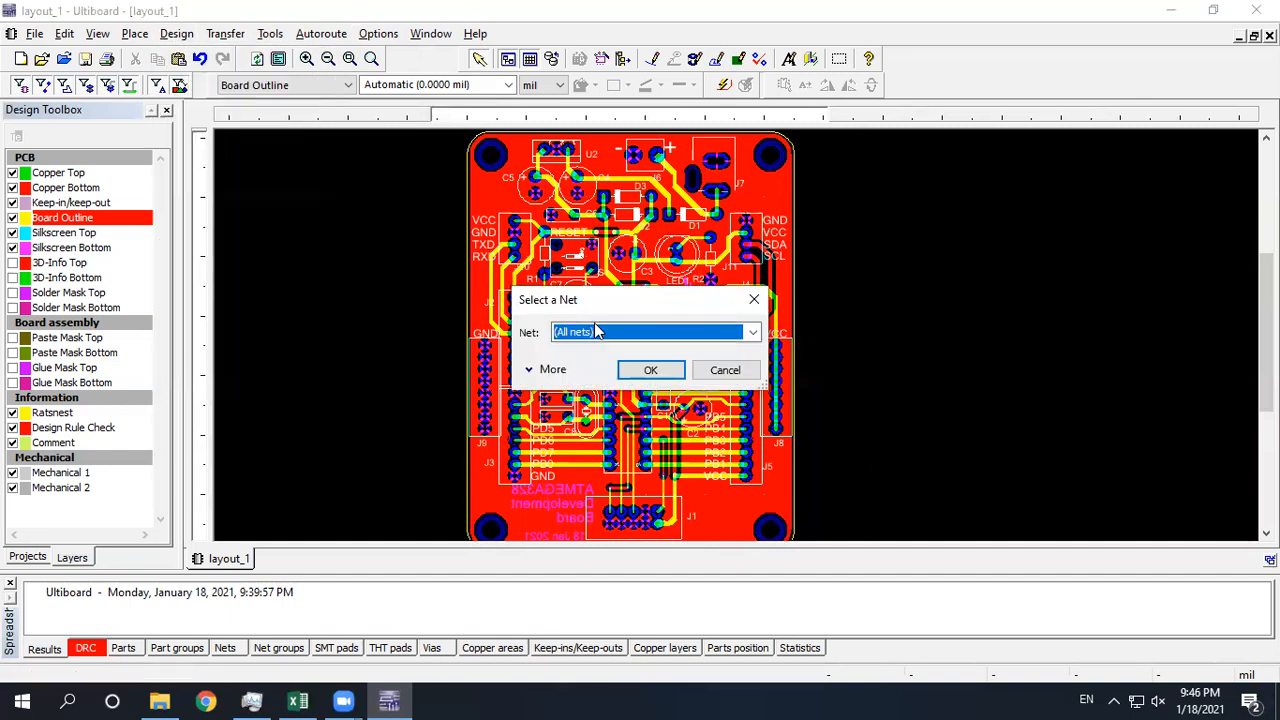
{"action": "left_click", "coordinate": [645, 370]}
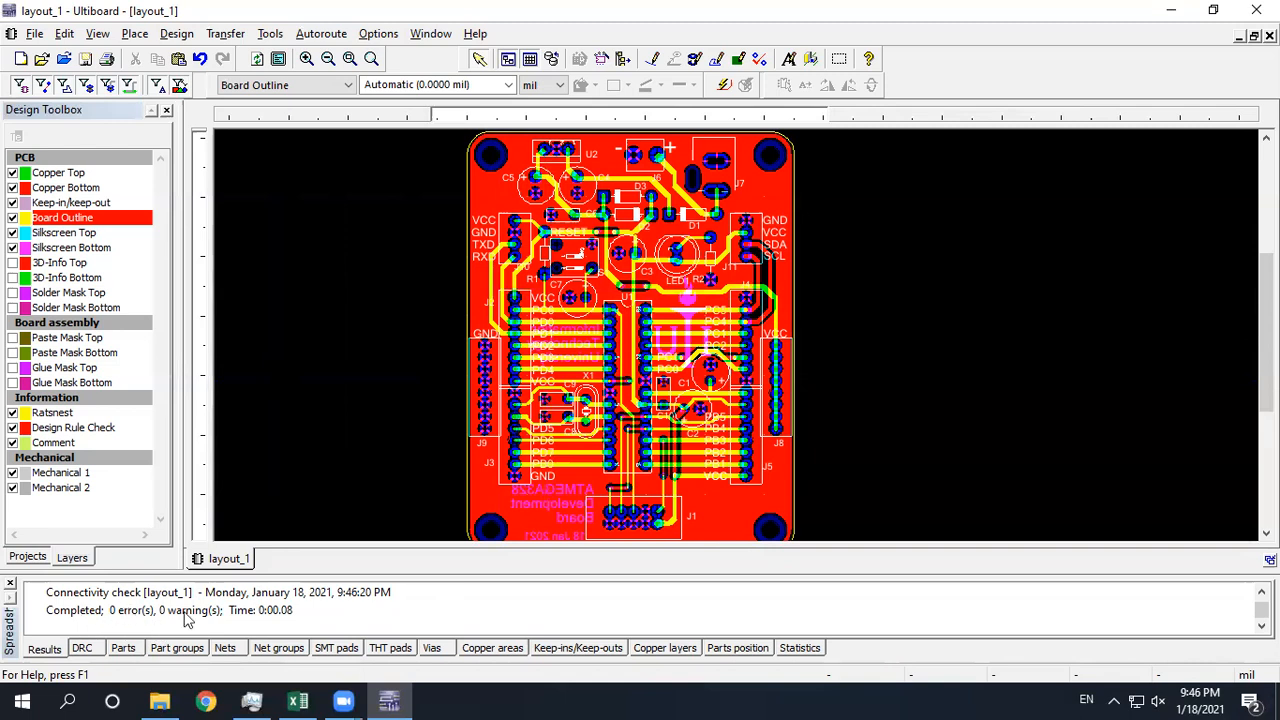
Run the DRC and netlist check on the layout.
{"action": "left_click", "coordinate": [240, 38]}
{"action": "left_click", "coordinate": [222, 34]}
{"action": "left_click", "coordinate": [177, 34]}
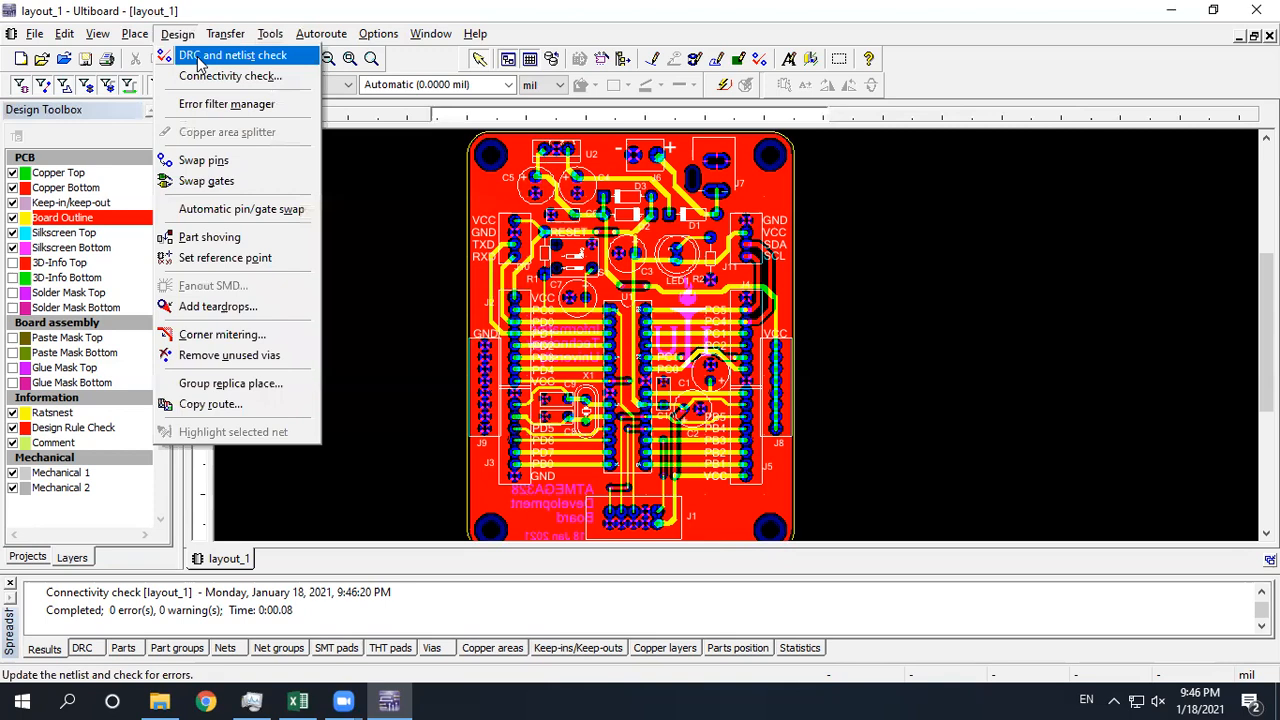
{"action": "left_click", "coordinate": [200, 56]}
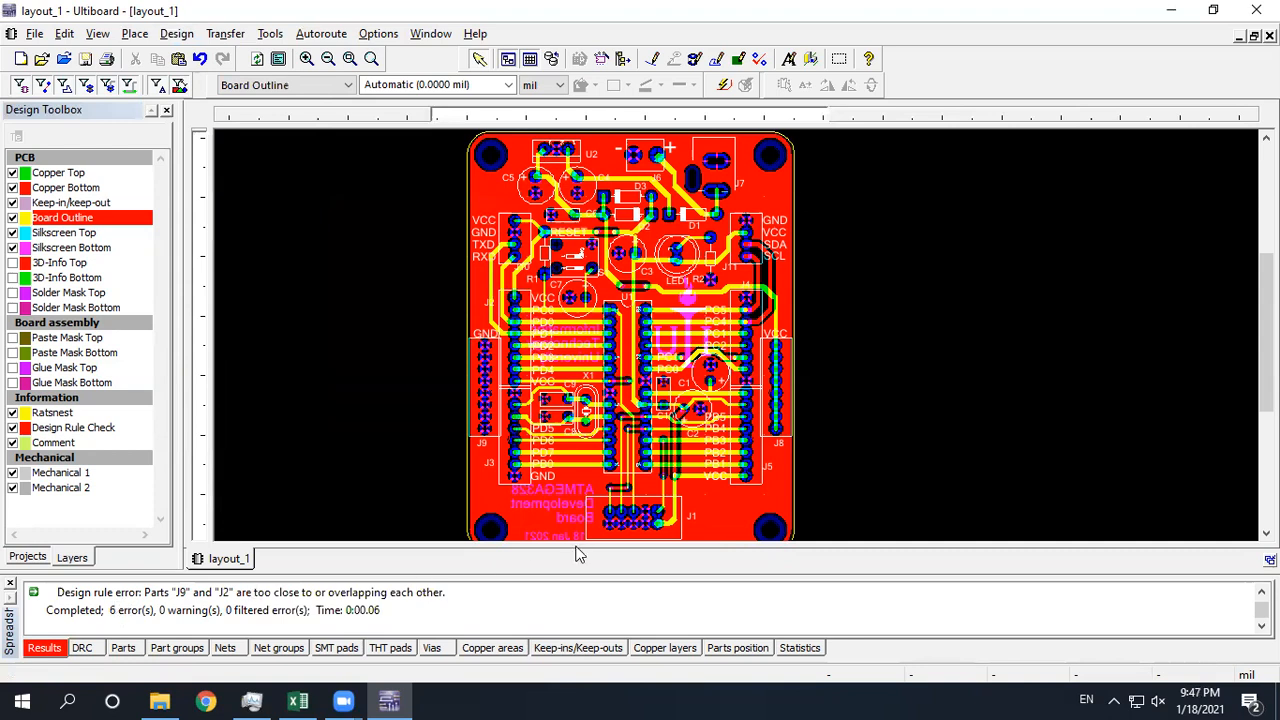
Enlarge the results area and review the messages of the connectivity and design rule checks.
{"action": "left_click_drag", "start_coordinate": [580, 570], "coordinate": [570, 433]}
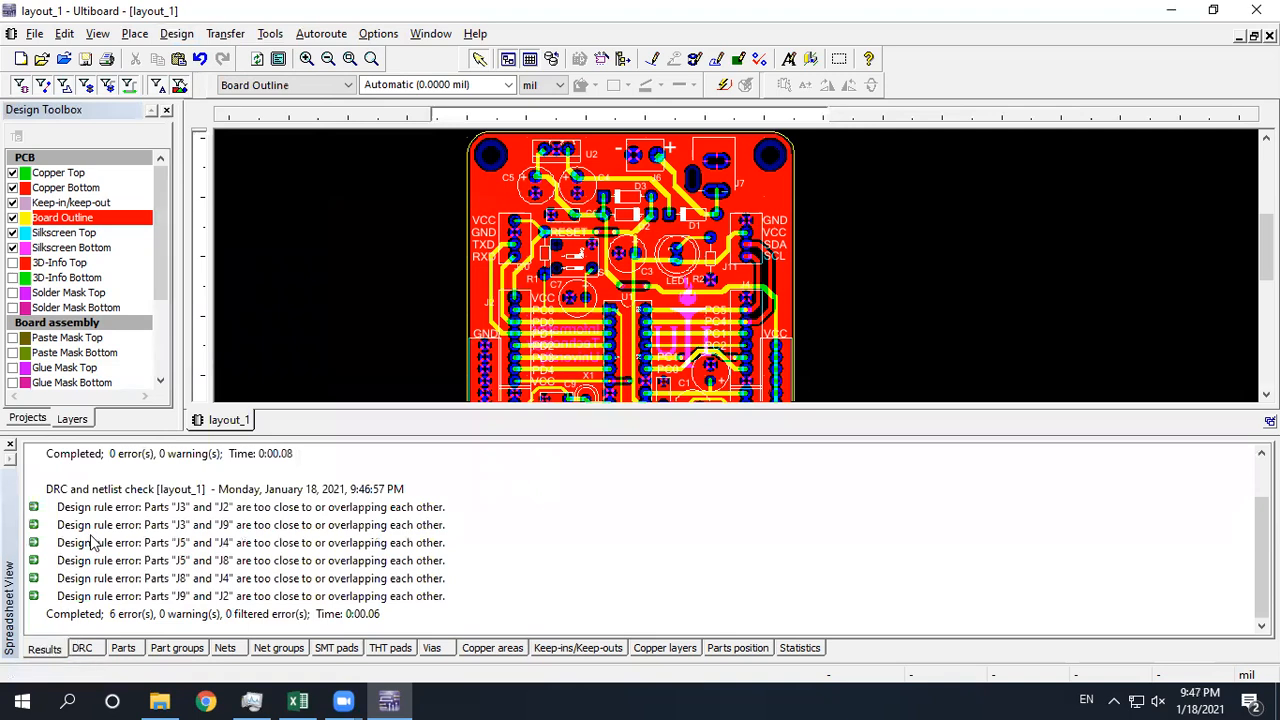
{"action": "scroll", "coordinate": [185, 465], "scroll_direction": "up", "scroll_amount": 1}
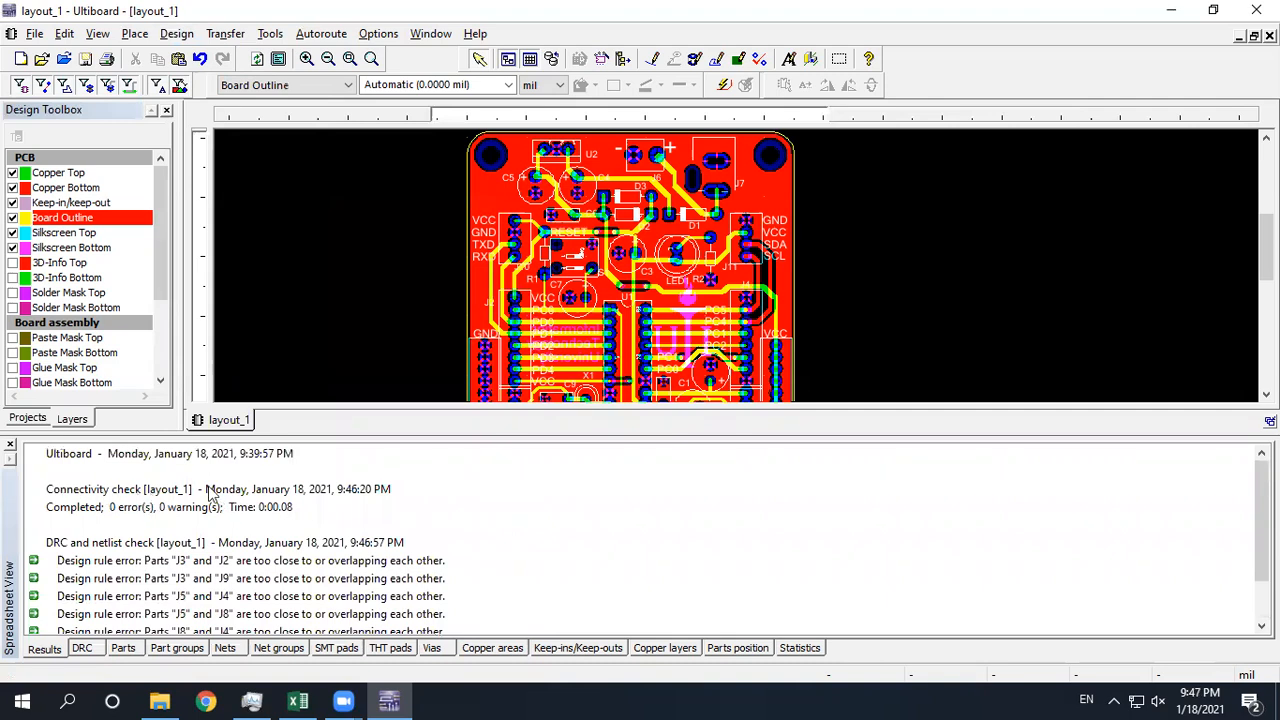
{"action": "scroll", "coordinate": [158, 543], "scroll_direction": "down", "scroll_amount": 1}
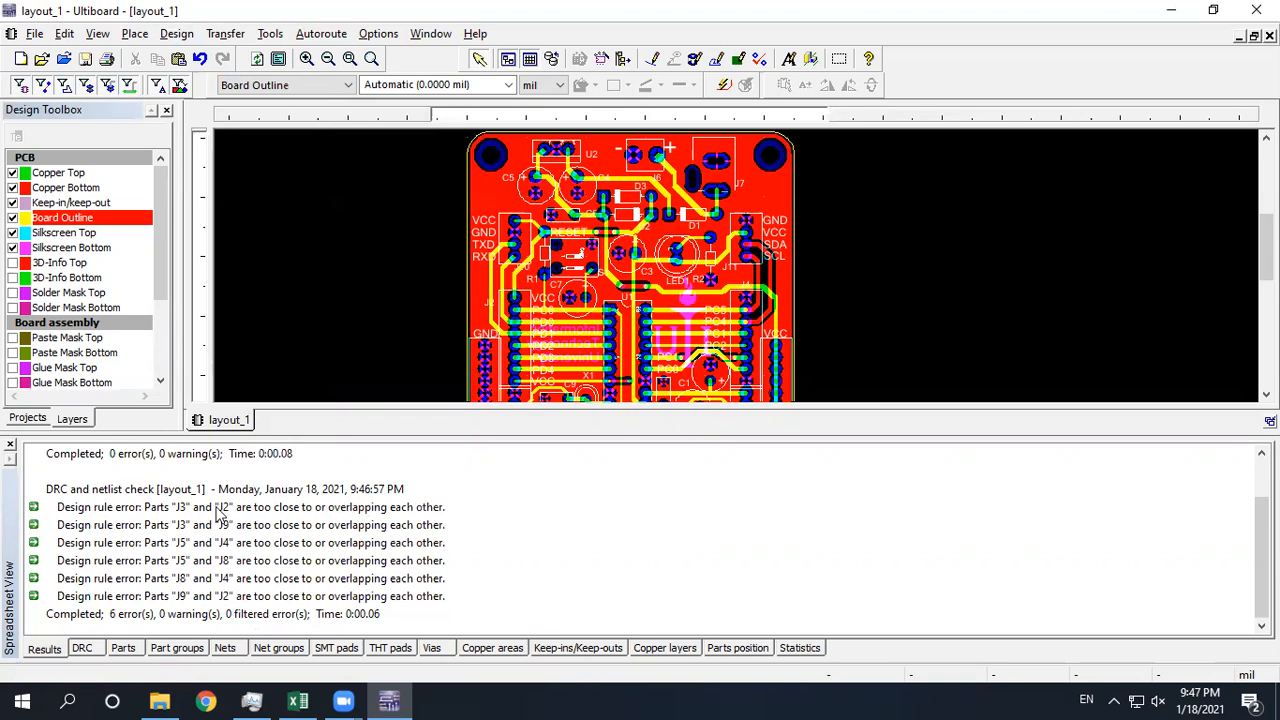
Examine the outlines of connectors J2, J3 and J9 on the board where the design rule errors report them too close or overlapping.
{"action": "left_click_drag", "start_coordinate": [1267, 257], "coordinate": [1267, 292]}
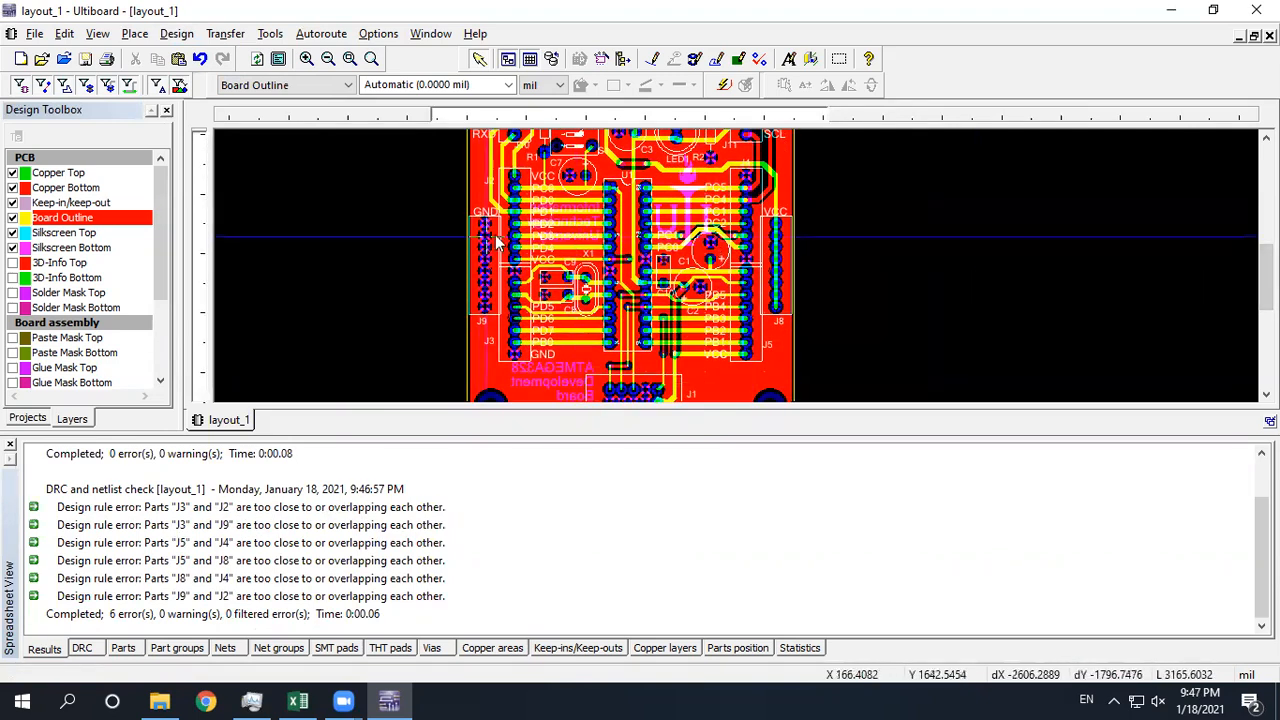
{"action": "scroll", "coordinate": [500, 240], "scroll_direction": "up", "scroll_amount": 3}
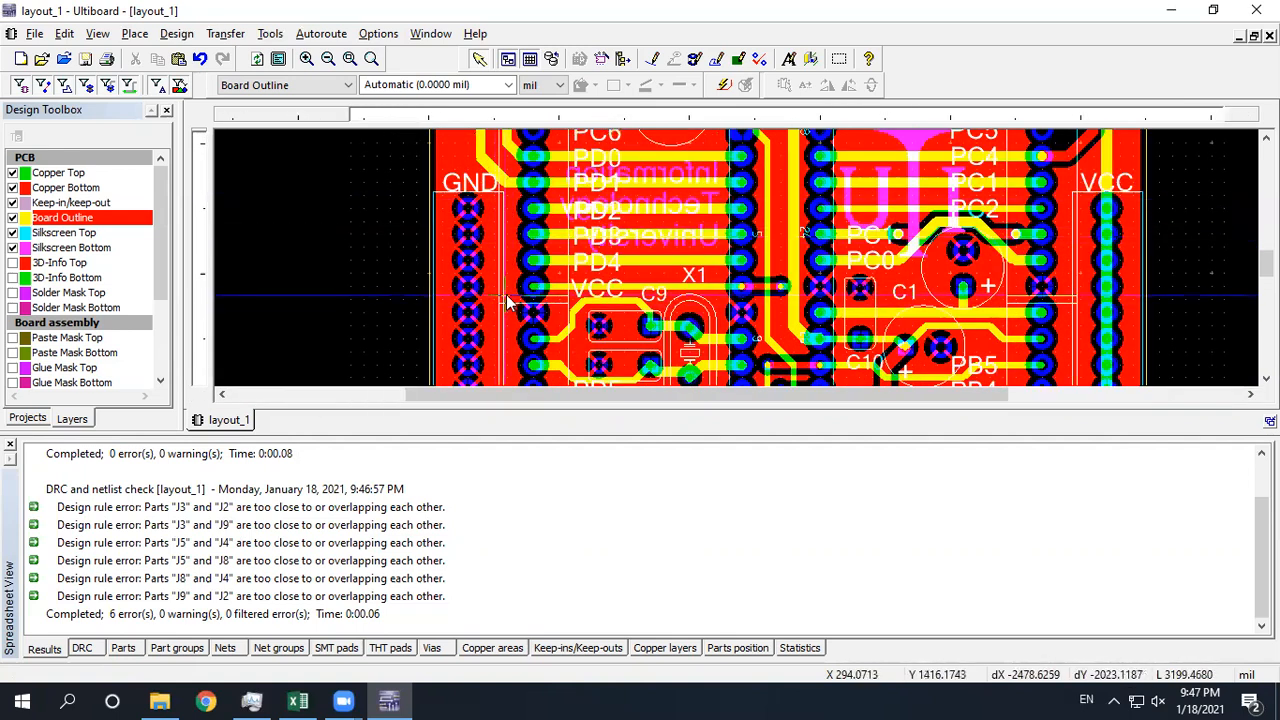
{"action": "scroll", "coordinate": [507, 302], "scroll_direction": "down", "scroll_amount": 2}
{"action": "middle_click_drag", "start_coordinate": [561, 317], "coordinate": [512, 278]}
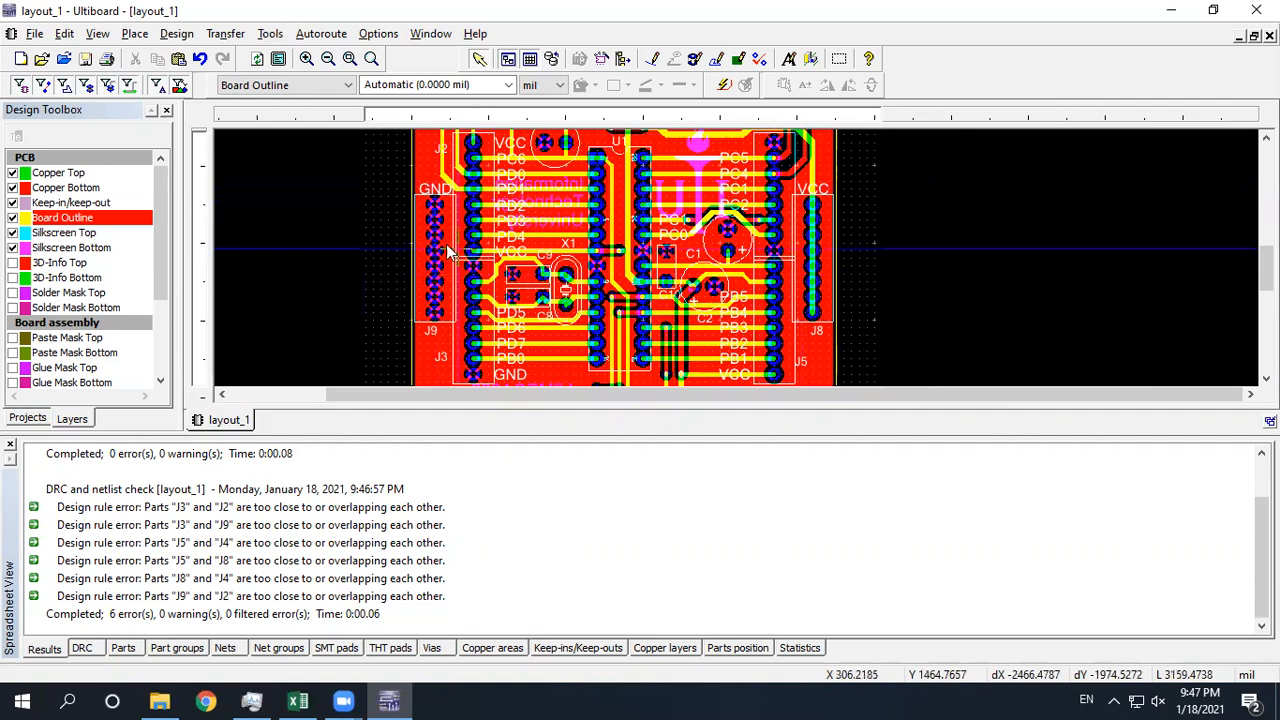
{"action": "scroll", "coordinate": [455, 258], "scroll_direction": "up", "scroll_amount": 3}
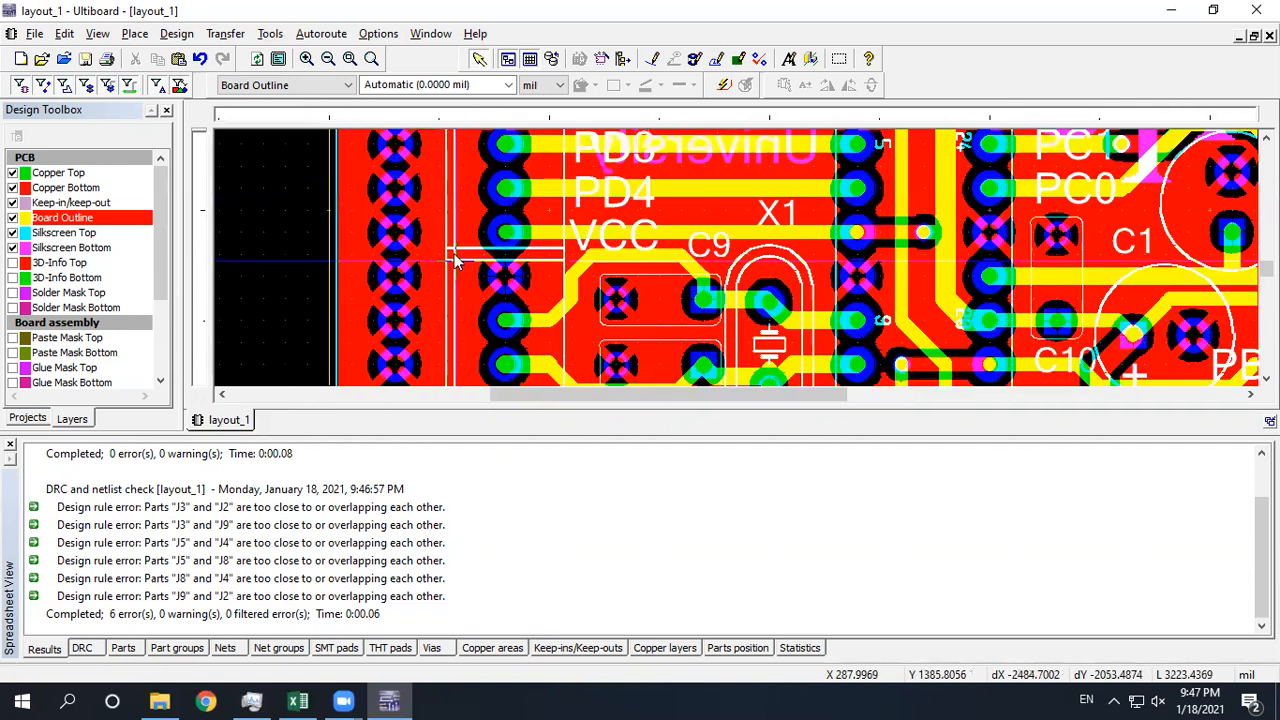
{"action": "scroll", "coordinate": [460, 313], "scroll_direction": "down", "scroll_amount": 1}
{"action": "scroll", "coordinate": [728, 305], "scroll_direction": "down", "scroll_amount": 2}
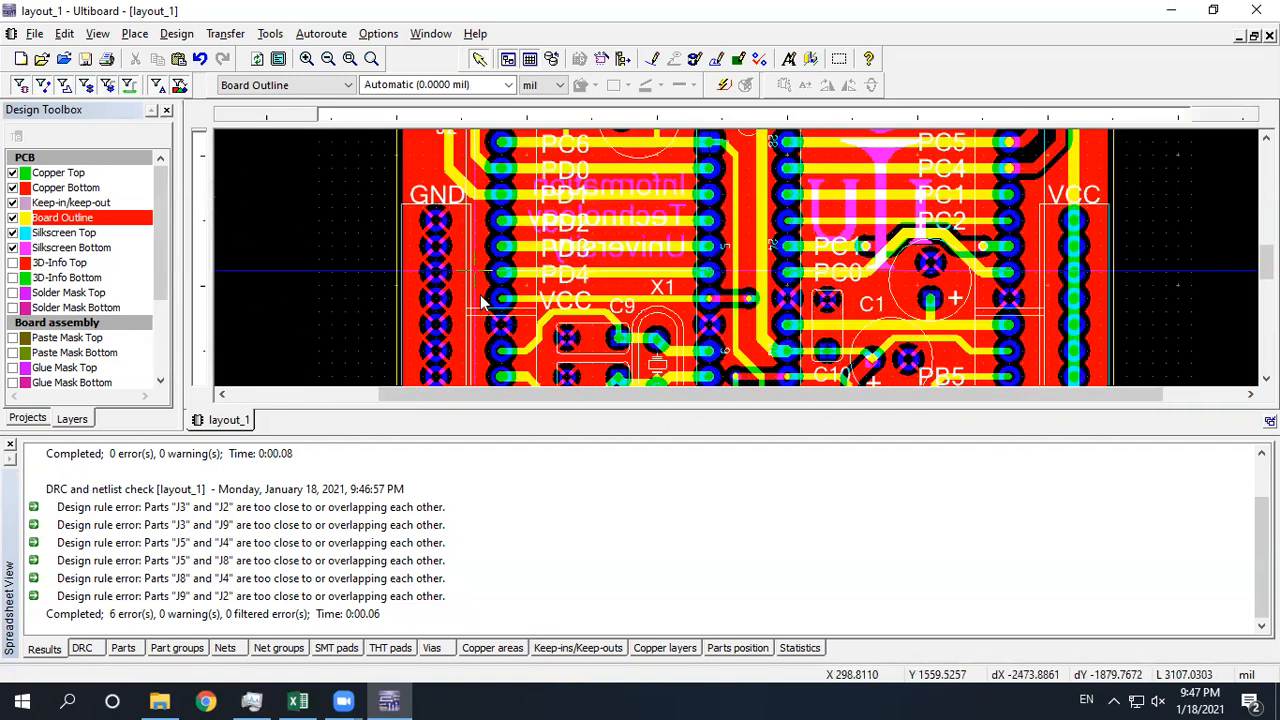
{"action": "scroll", "coordinate": [740, 300], "scroll_direction": "down", "scroll_amount": 1}
{"action": "scroll", "coordinate": [755, 290], "scroll_direction": "down", "scroll_amount": 1}
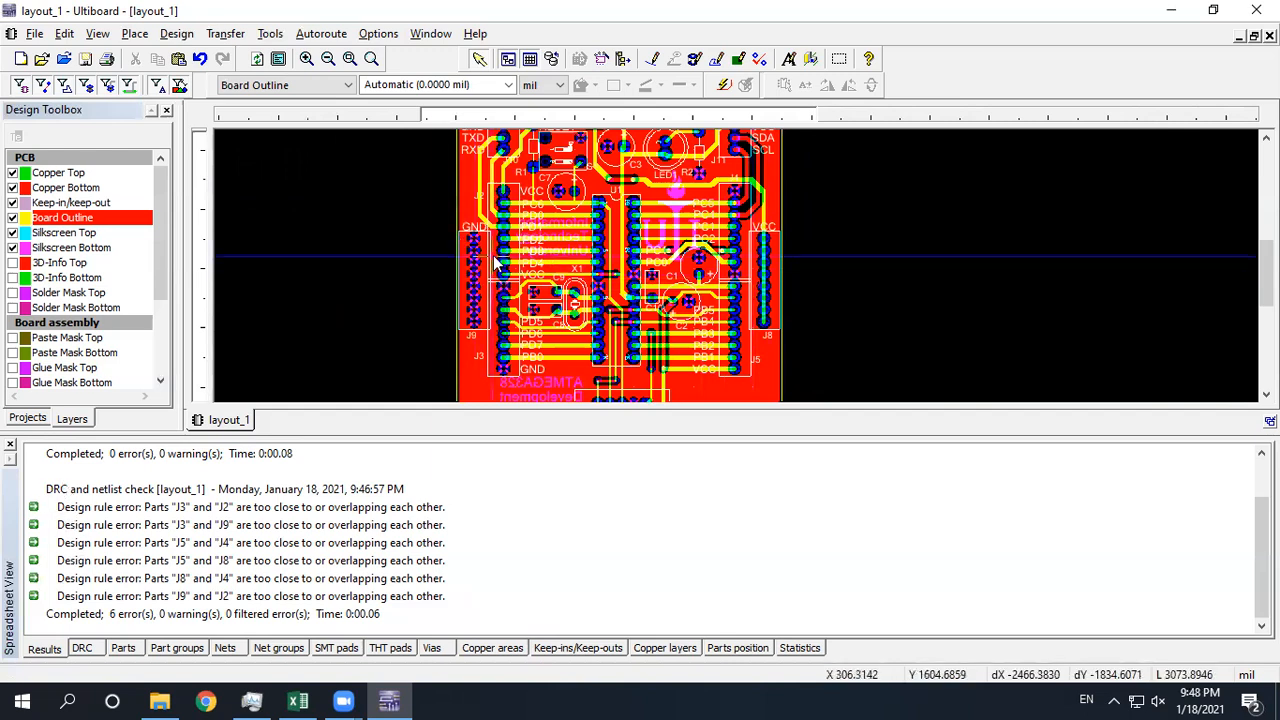
{"action": "scroll", "coordinate": [493, 262], "scroll_direction": "up", "scroll_amount": 3}
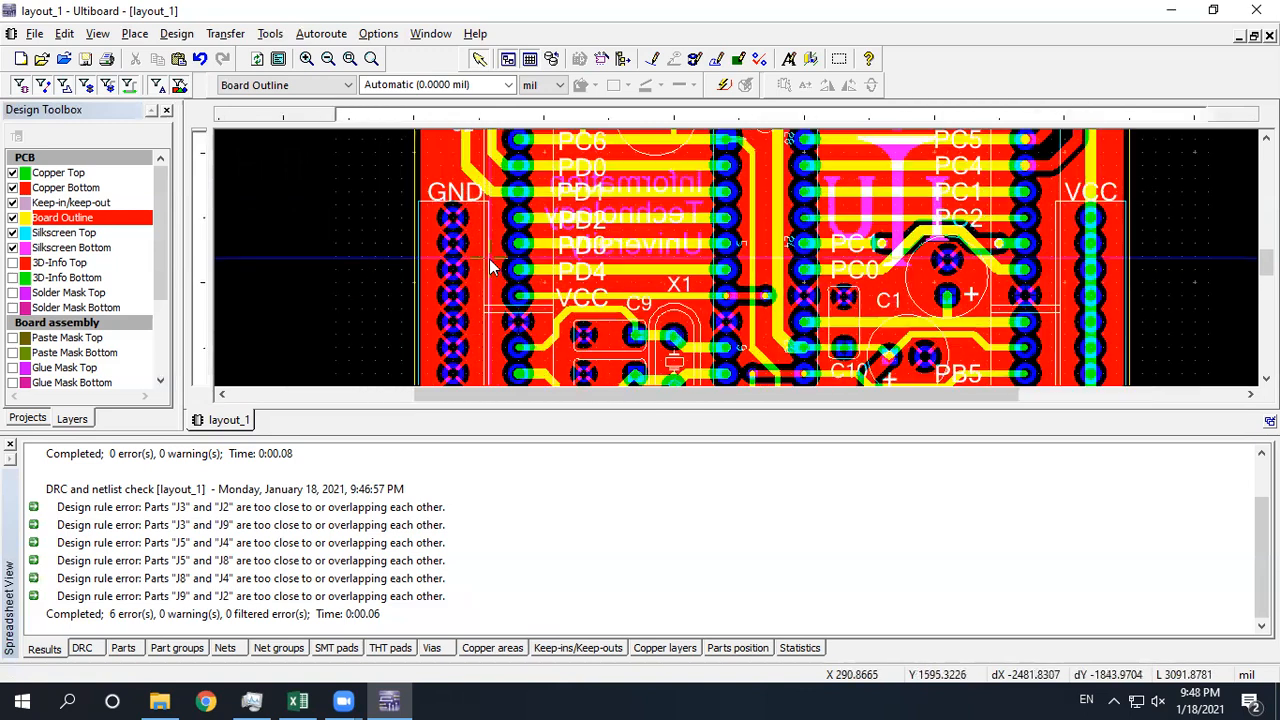
{"action": "scroll", "coordinate": [493, 265], "scroll_direction": "down", "scroll_amount": 3}
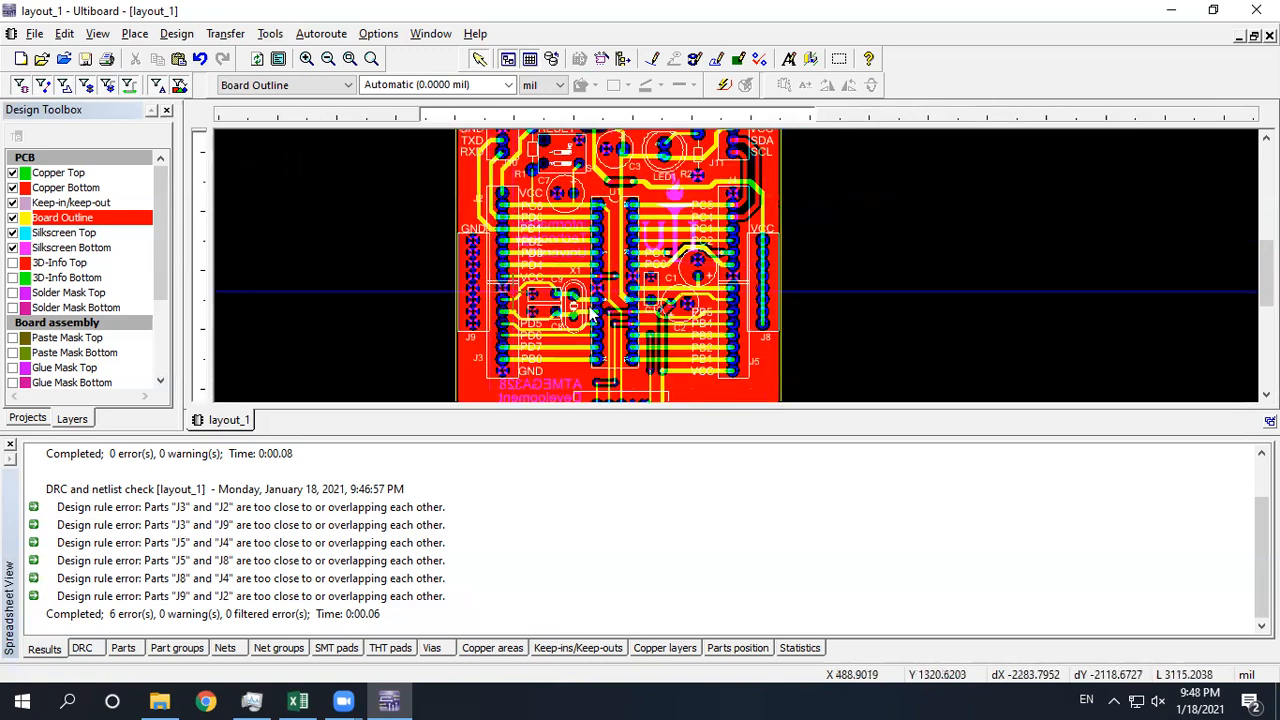
{"action": "middle_click_drag", "start_coordinate": [764, 363], "coordinate": [723, 340]}
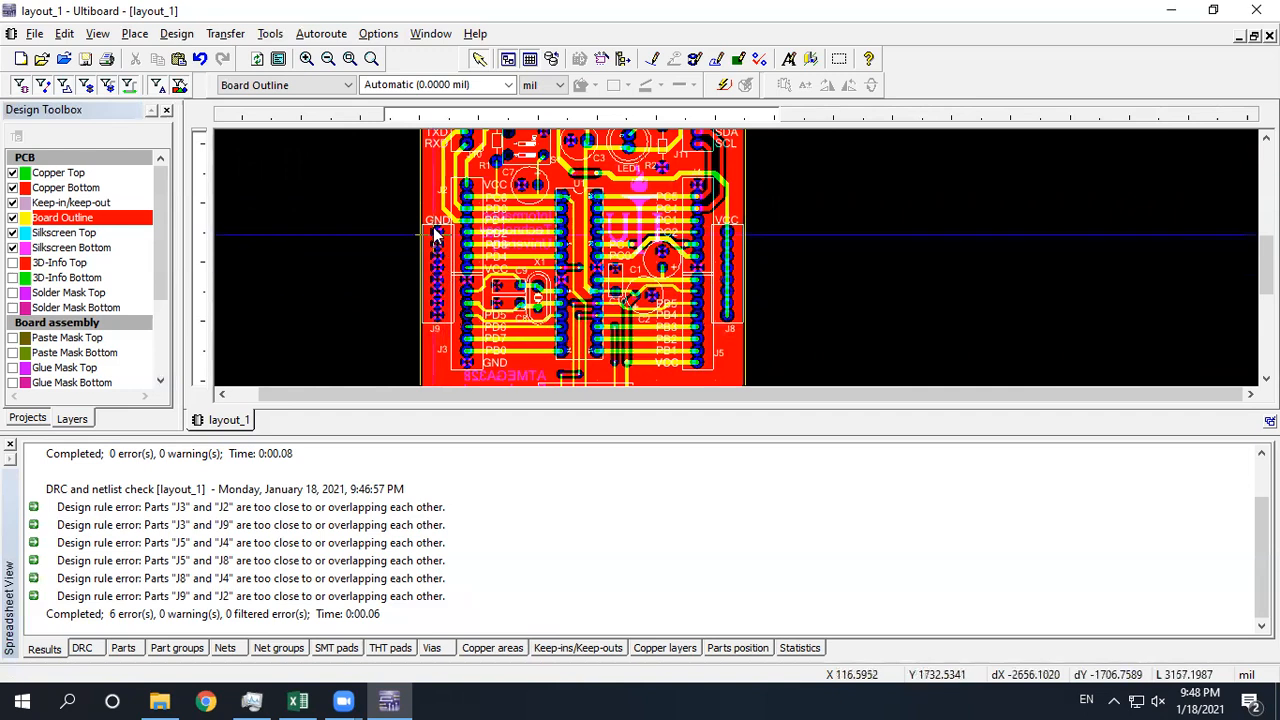
{"action": "scroll", "coordinate": [422, 236], "scroll_direction": "up", "scroll_amount": 2}
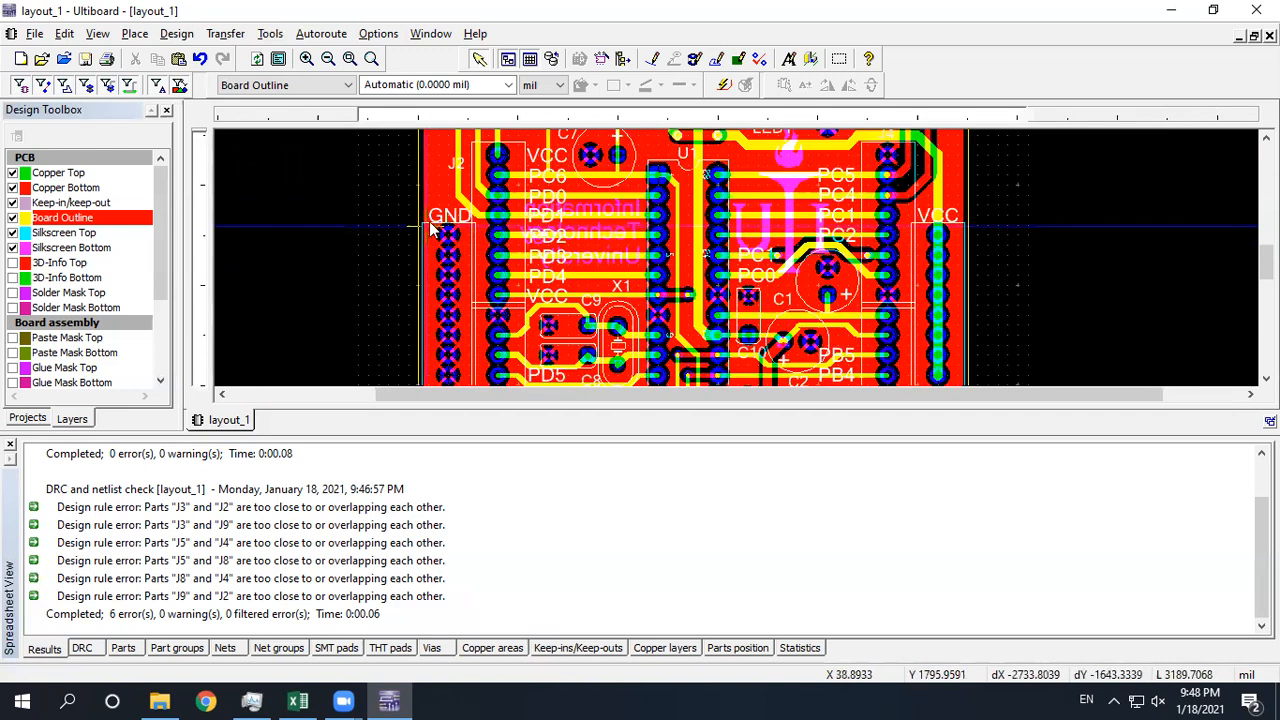
{"action": "scroll", "coordinate": [467, 296], "scroll_direction": "down", "scroll_amount": 2}
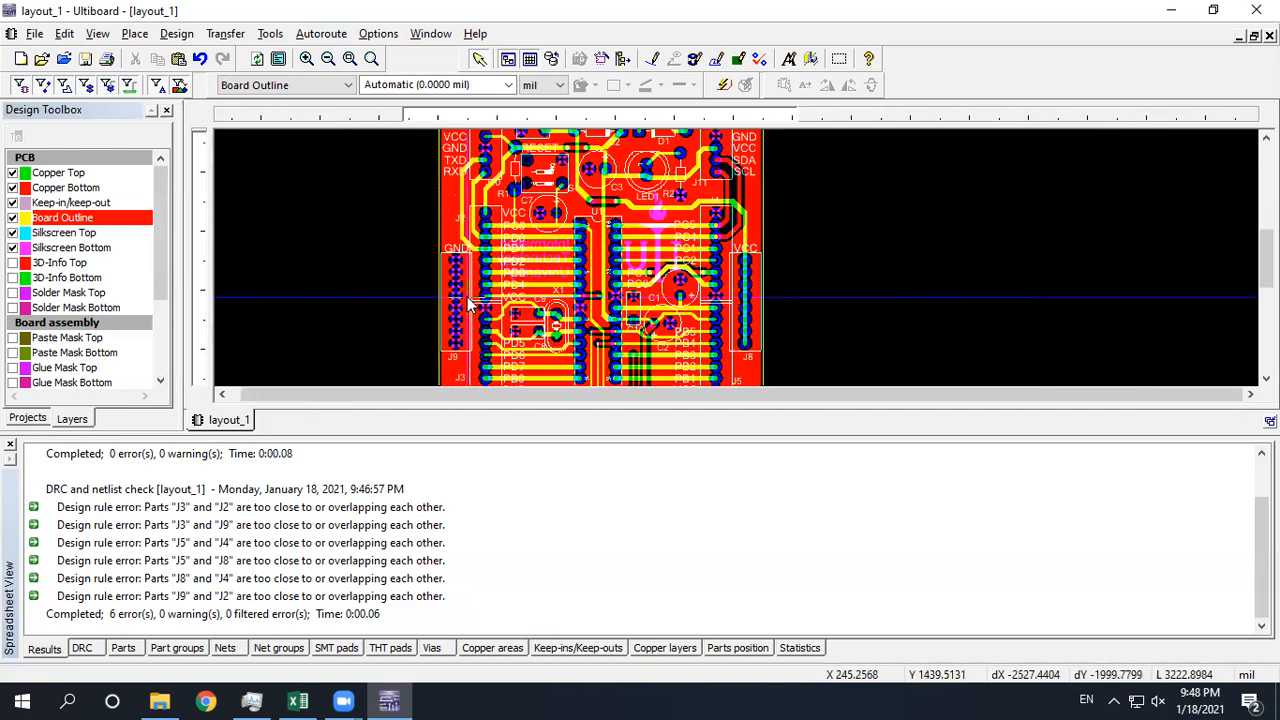
{"action": "scroll", "coordinate": [437, 283], "scroll_direction": "down", "scroll_amount": 1}
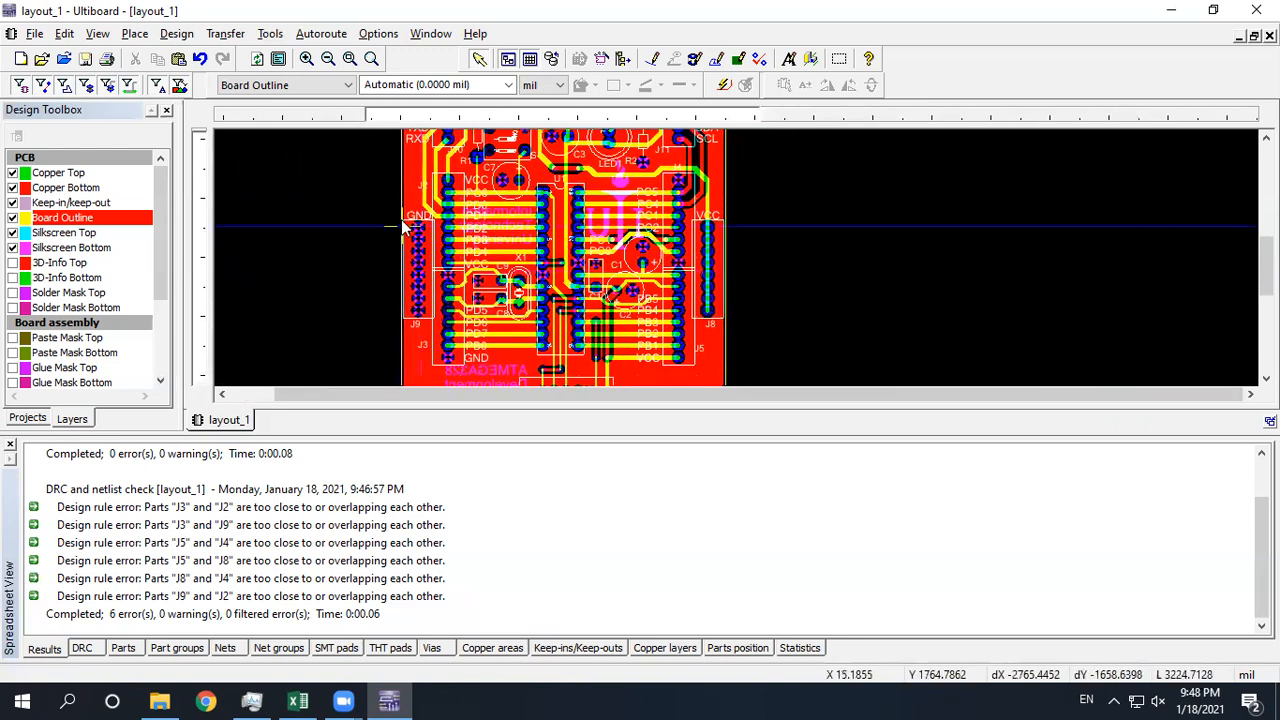
{"action": "scroll", "coordinate": [424, 230], "scroll_direction": "up", "scroll_amount": 1}
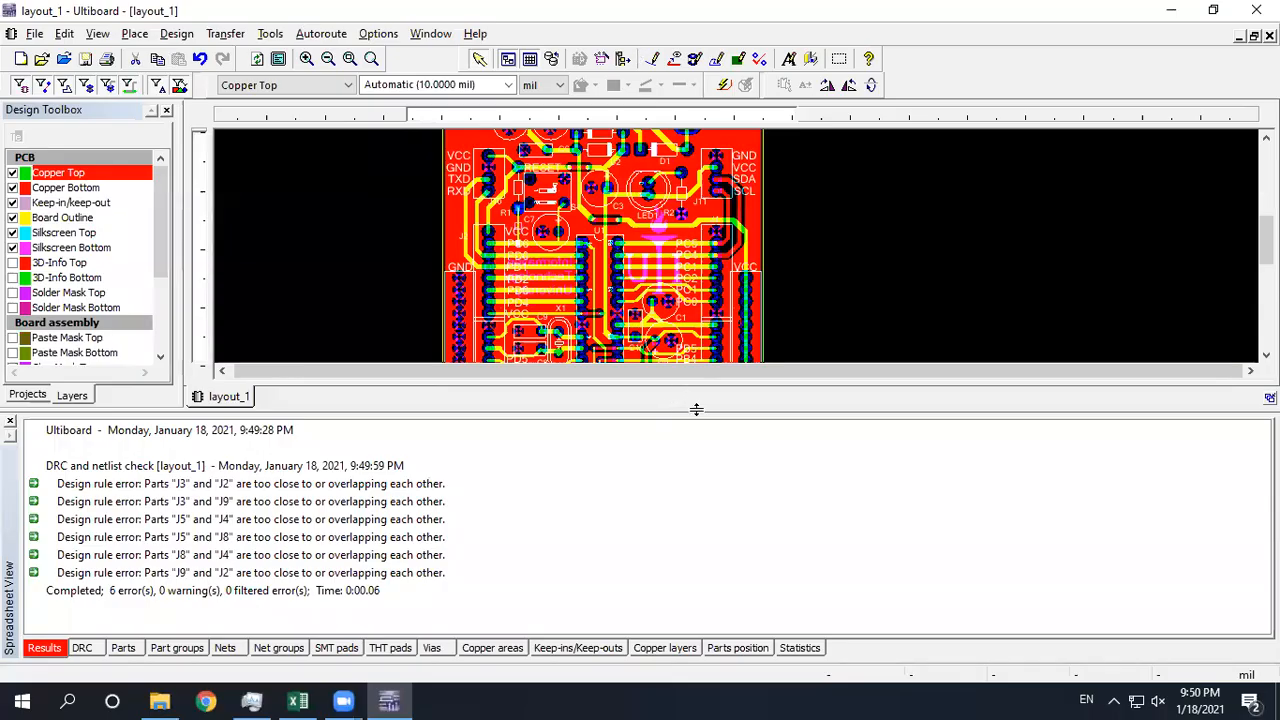
Shrink the results area to give the board layout more room.
{"action": "left_click_drag", "start_coordinate": [690, 411], "coordinate": [685, 463]}
{"action": "left_click_drag", "start_coordinate": [688, 529], "coordinate": [688, 531]}
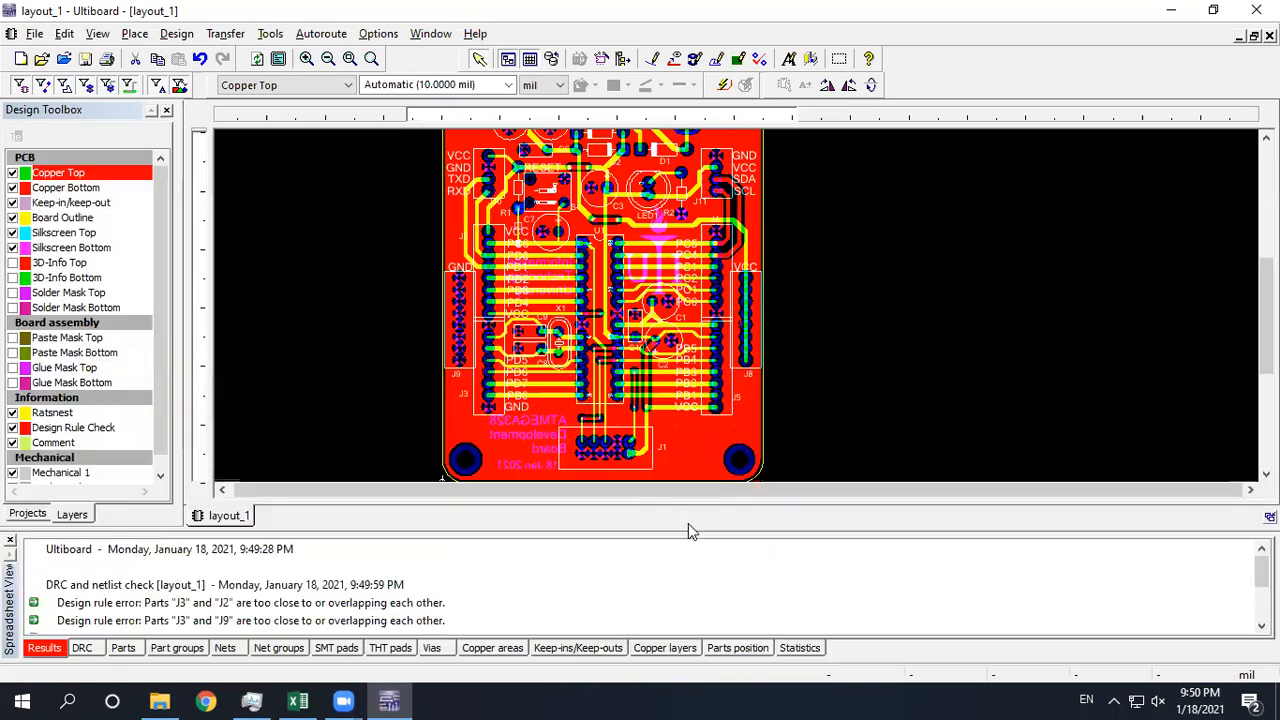
{"action": "scroll", "coordinate": [390, 285], "scroll_direction": "up", "scroll_amount": 3}
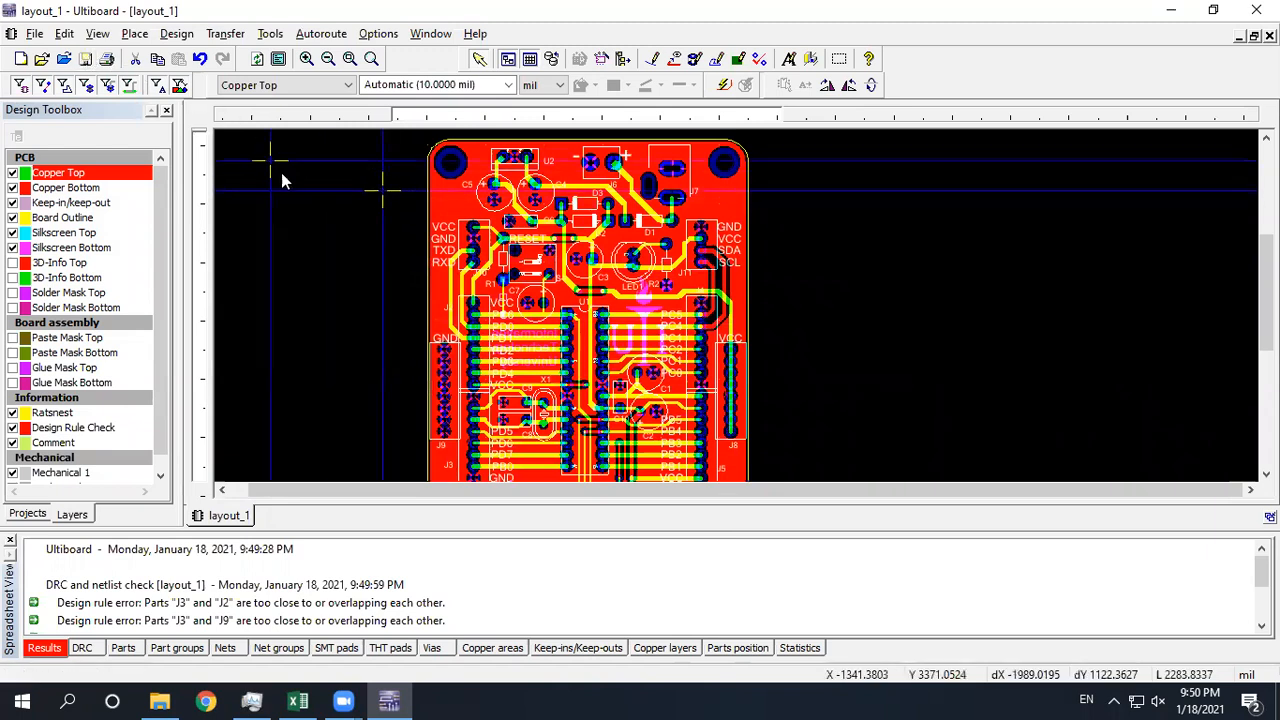
Start exporting the design and set the export scheme to Fabrication (Imperial).
{"action": "left_click", "coordinate": [36, 34]}
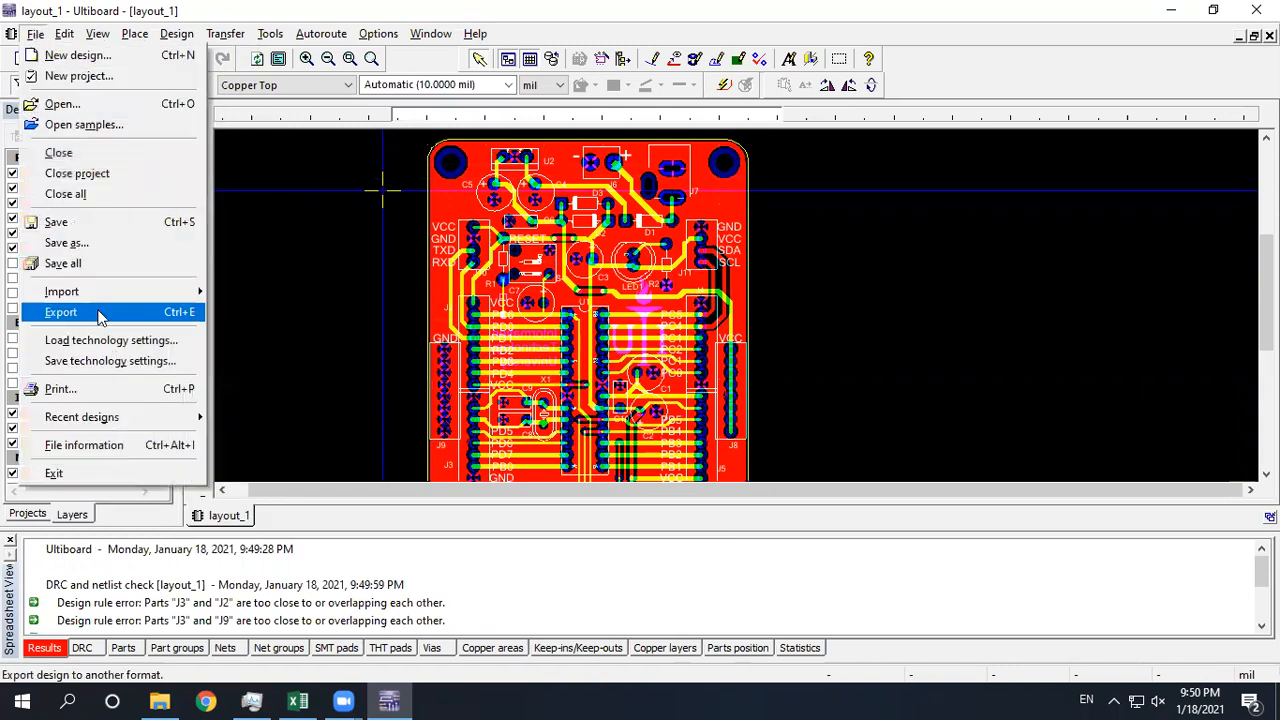
{"action": "left_click", "coordinate": [105, 313]}
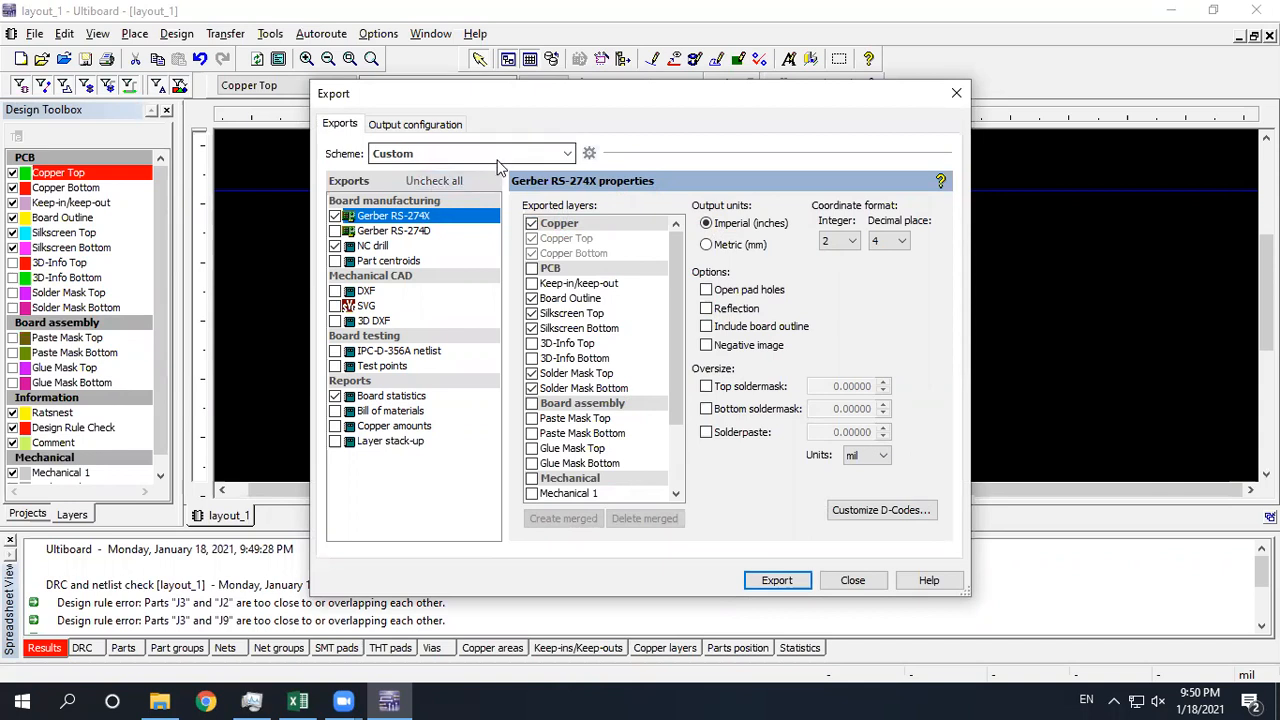
{"action": "left_click", "coordinate": [566, 155]}
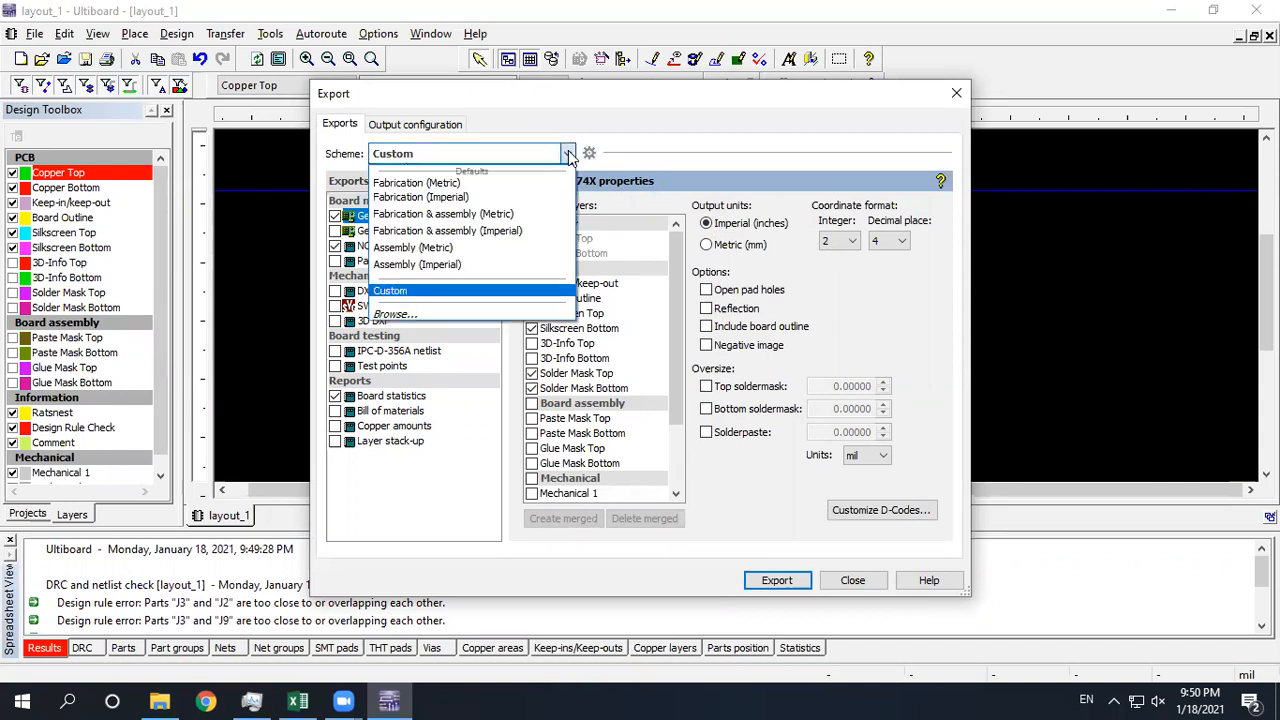
{"action": "left_click", "coordinate": [443, 199]}
{"action": "left_click_drag", "start_coordinate": [500, 97], "coordinate": [592, 135]}
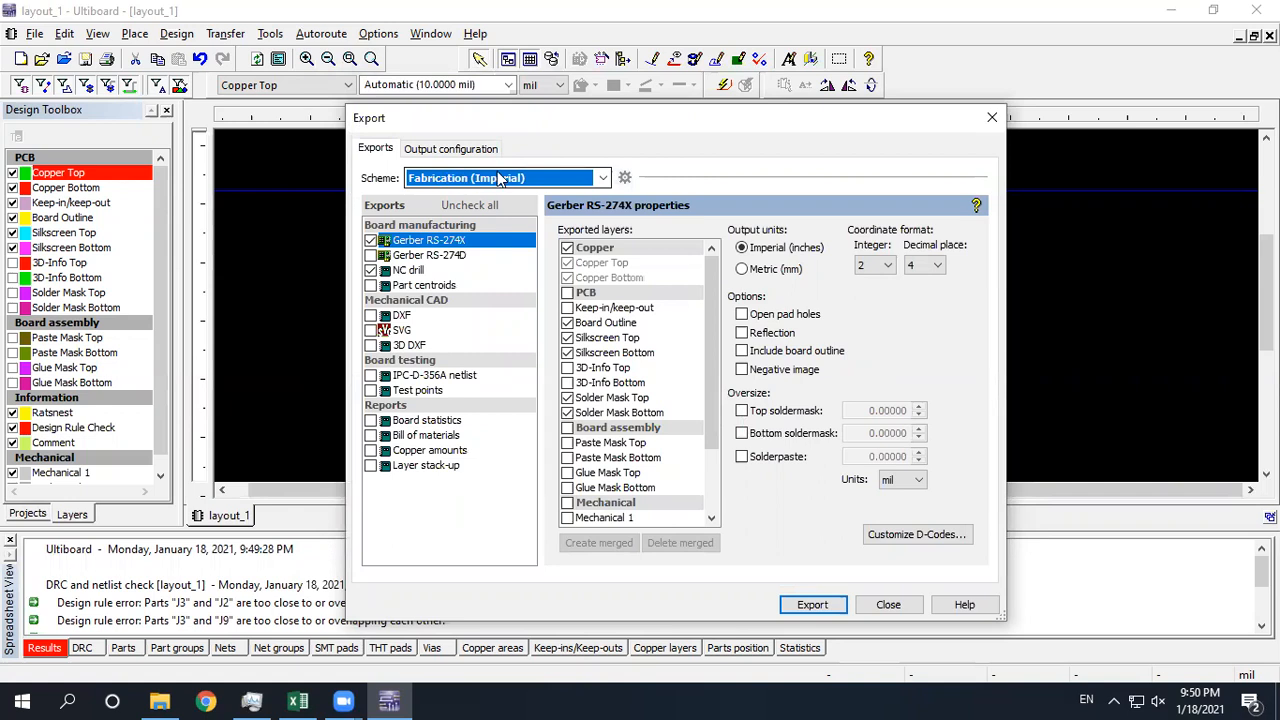
Keep the Fabrication (Imperial) scheme and export the Gerber RS-274X and NC drill files, ignoring the DRC/connectivity errors.
{"action": "left_click", "coordinate": [481, 180]}
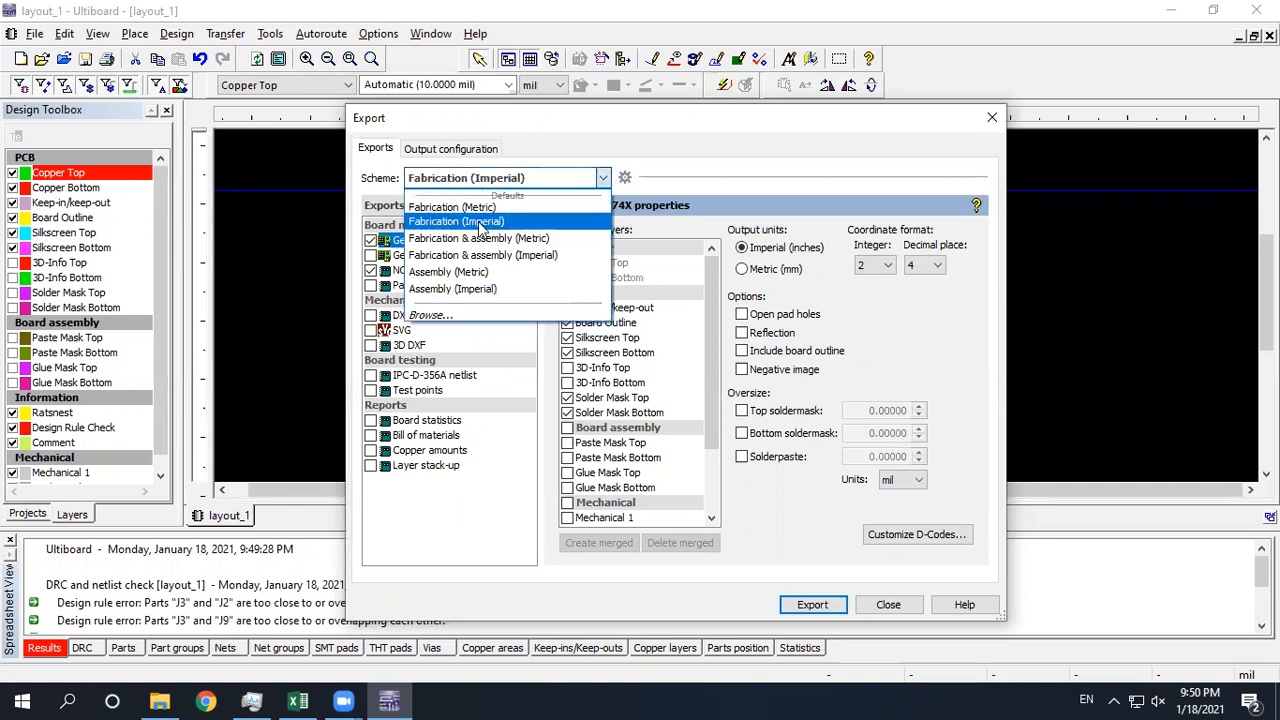
{"action": "left_click", "coordinate": [481, 230]}
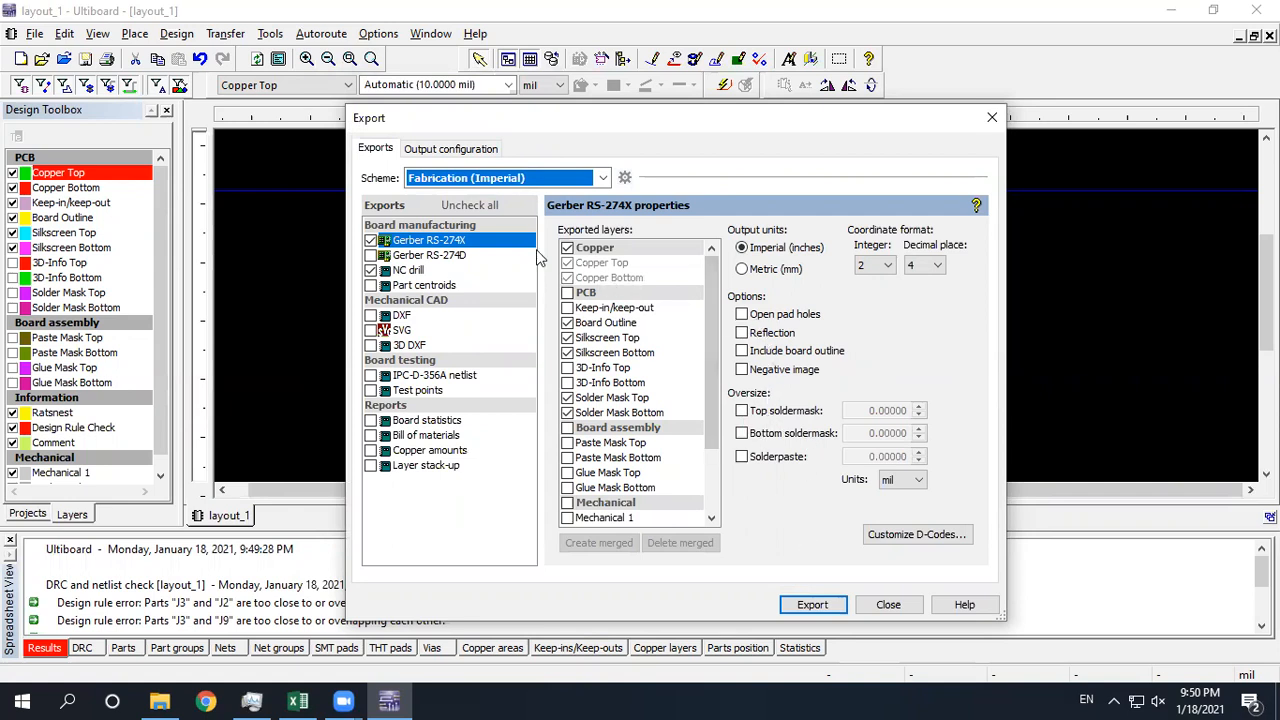
{"action": "left_click", "coordinate": [815, 605]}
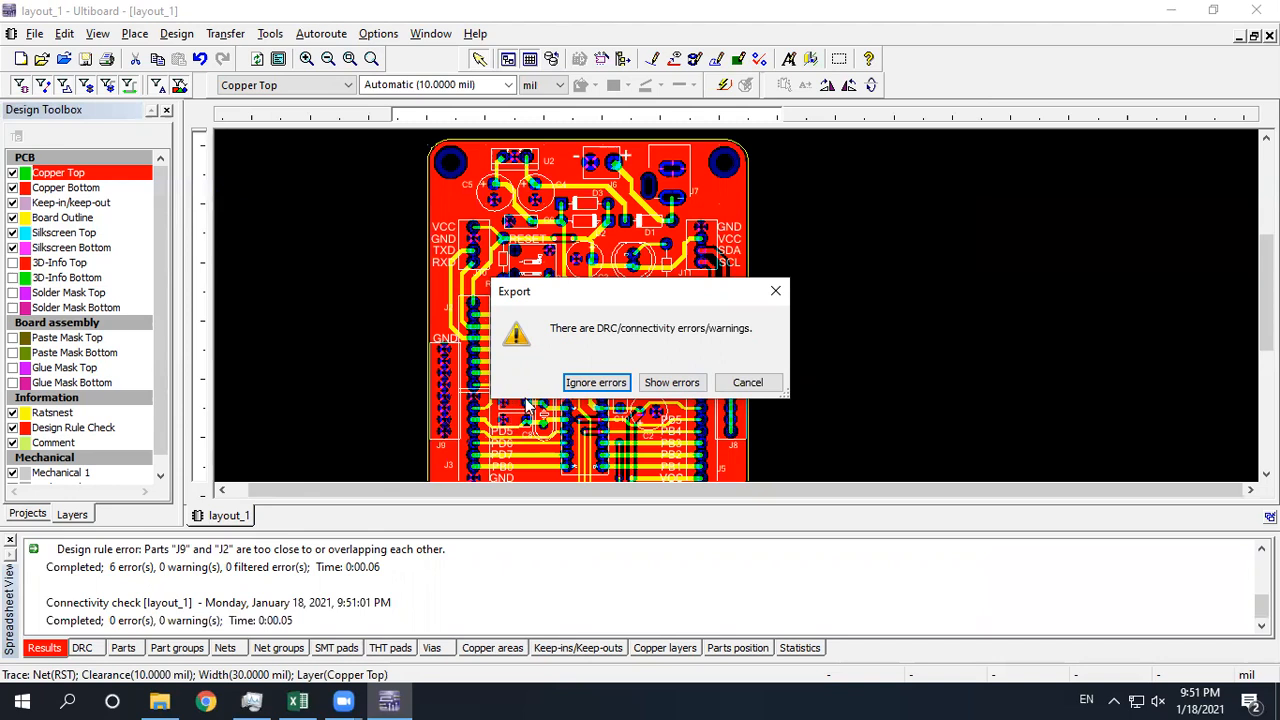
{"action": "left_click", "coordinate": [595, 383]}
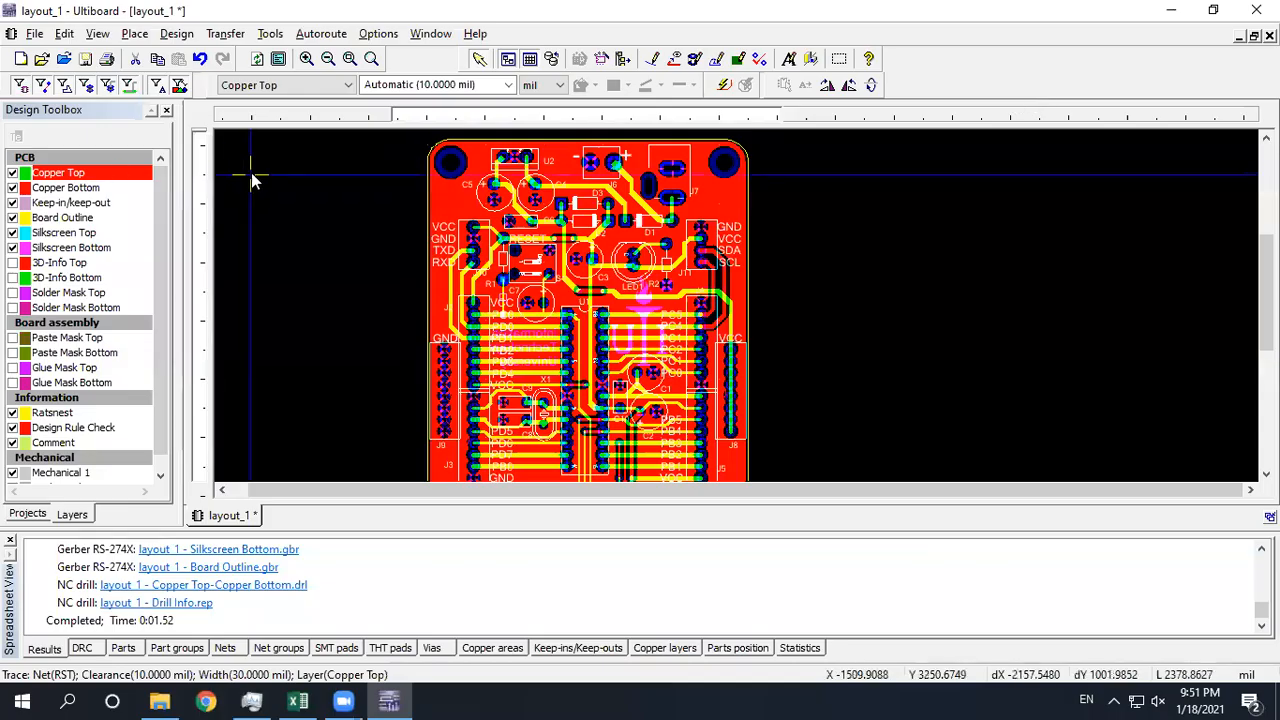
Save the layout_1 design and close its project.
{"action": "key", "text": "ctrl+s"}
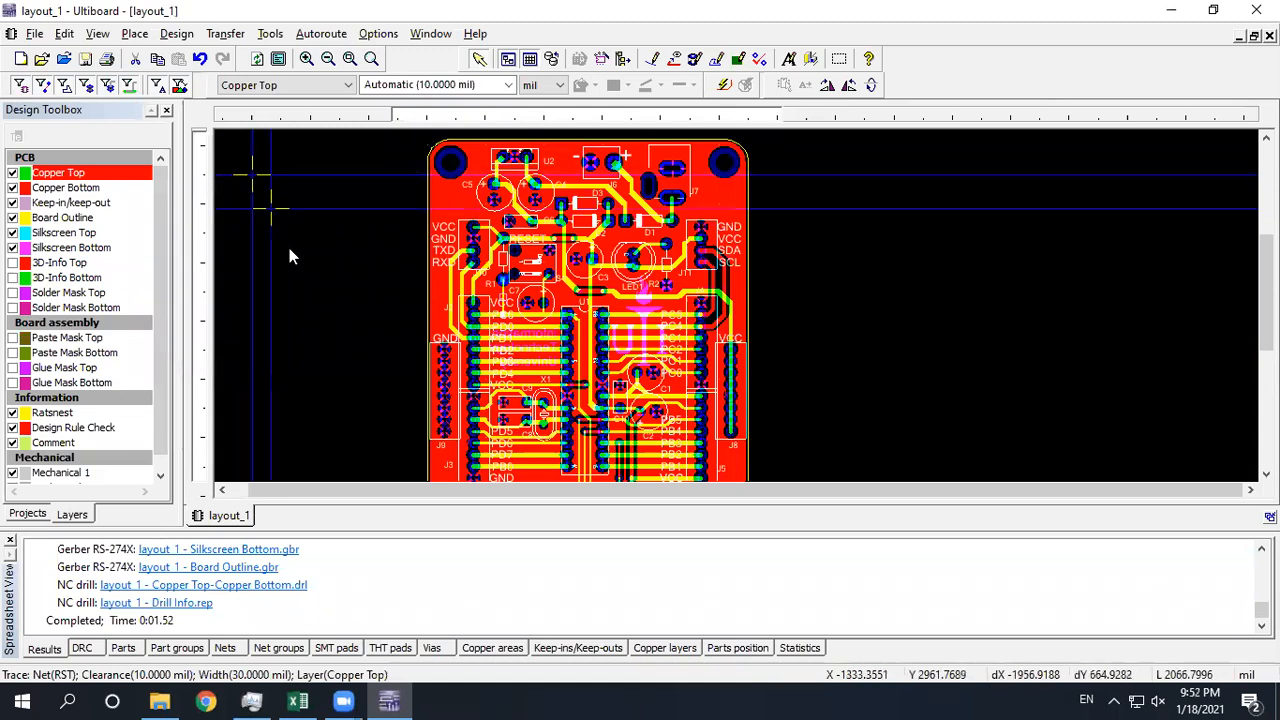
{"action": "scroll", "coordinate": [345, 320], "scroll_direction": "down", "scroll_amount": 1}
{"action": "scroll", "coordinate": [345, 317], "scroll_direction": "down", "scroll_amount": 1}
{"action": "middle_click_drag", "start_coordinate": [331, 344], "coordinate": [400, 325]}
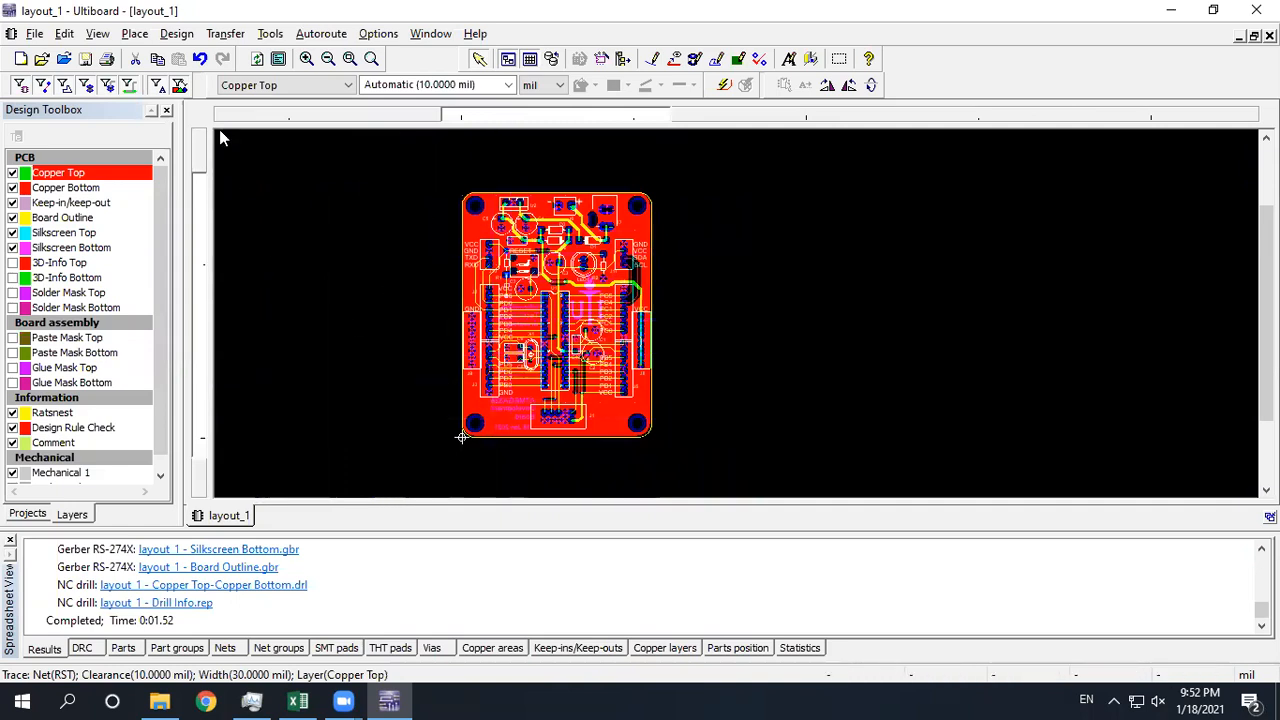
{"action": "middle_click_drag", "start_coordinate": [323, 243], "coordinate": [403, 243]}
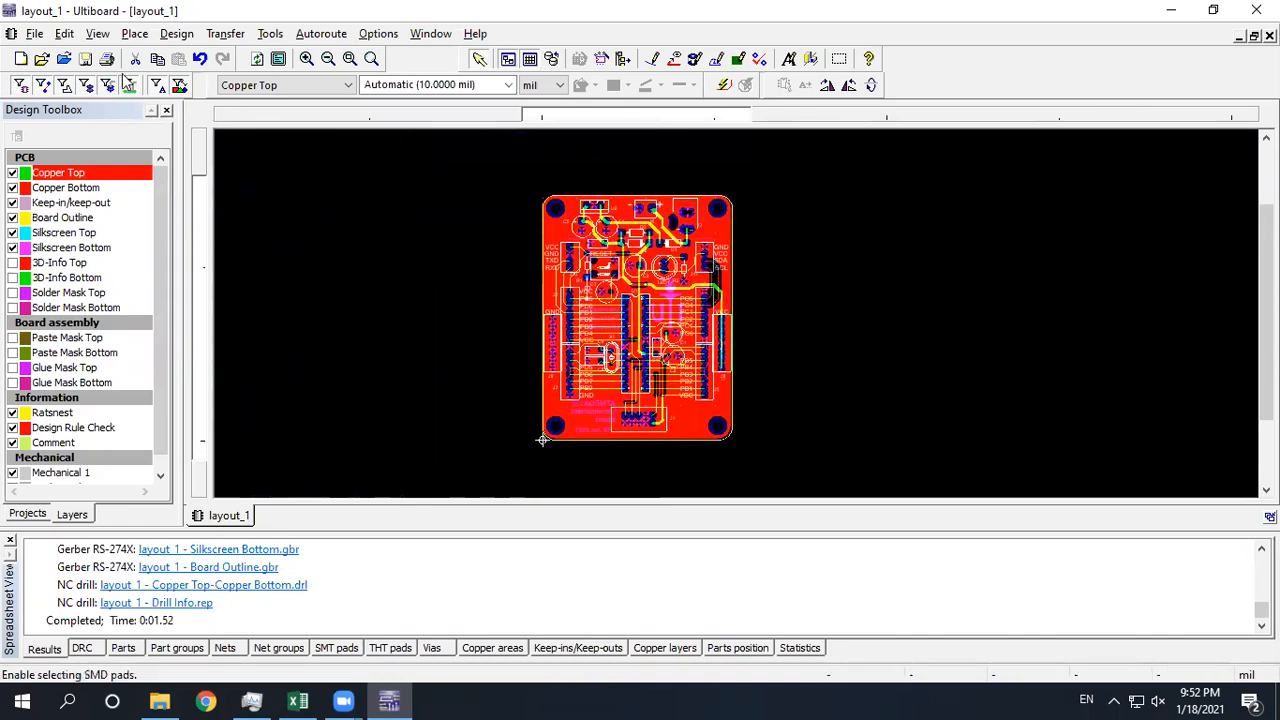
{"action": "left_click", "coordinate": [35, 33]}
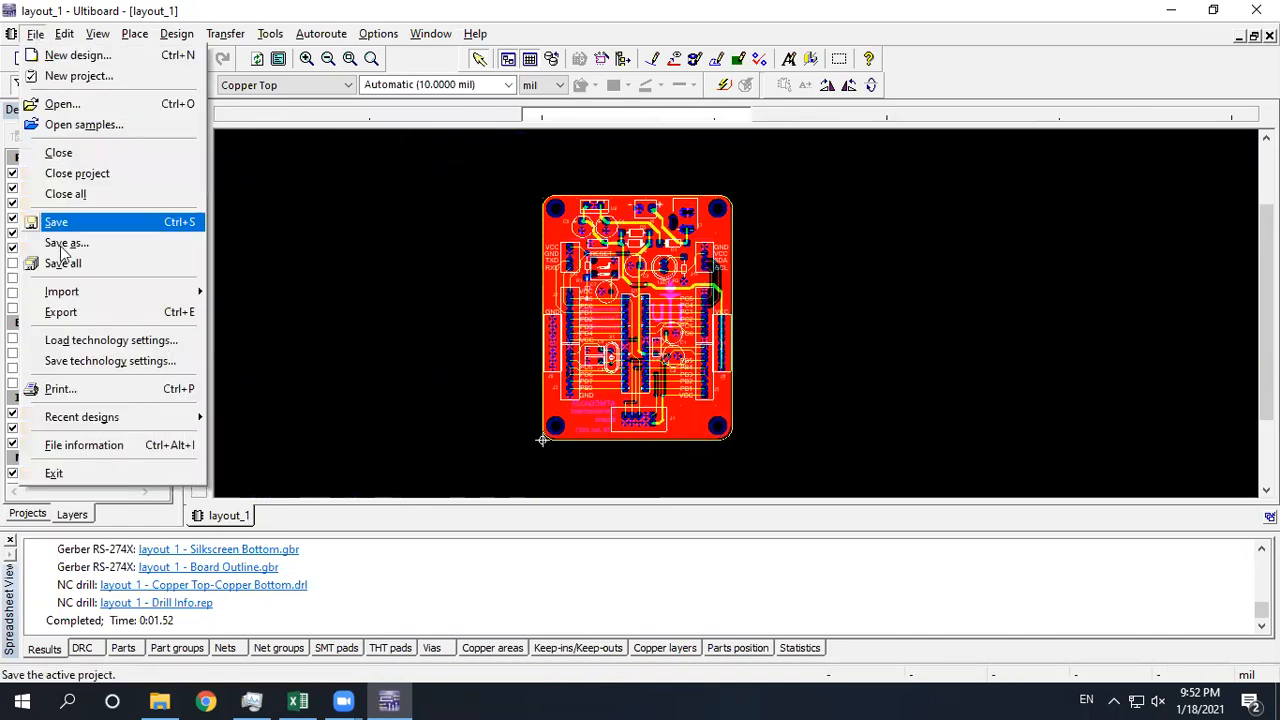
{"action": "left_click", "coordinate": [97, 177]}
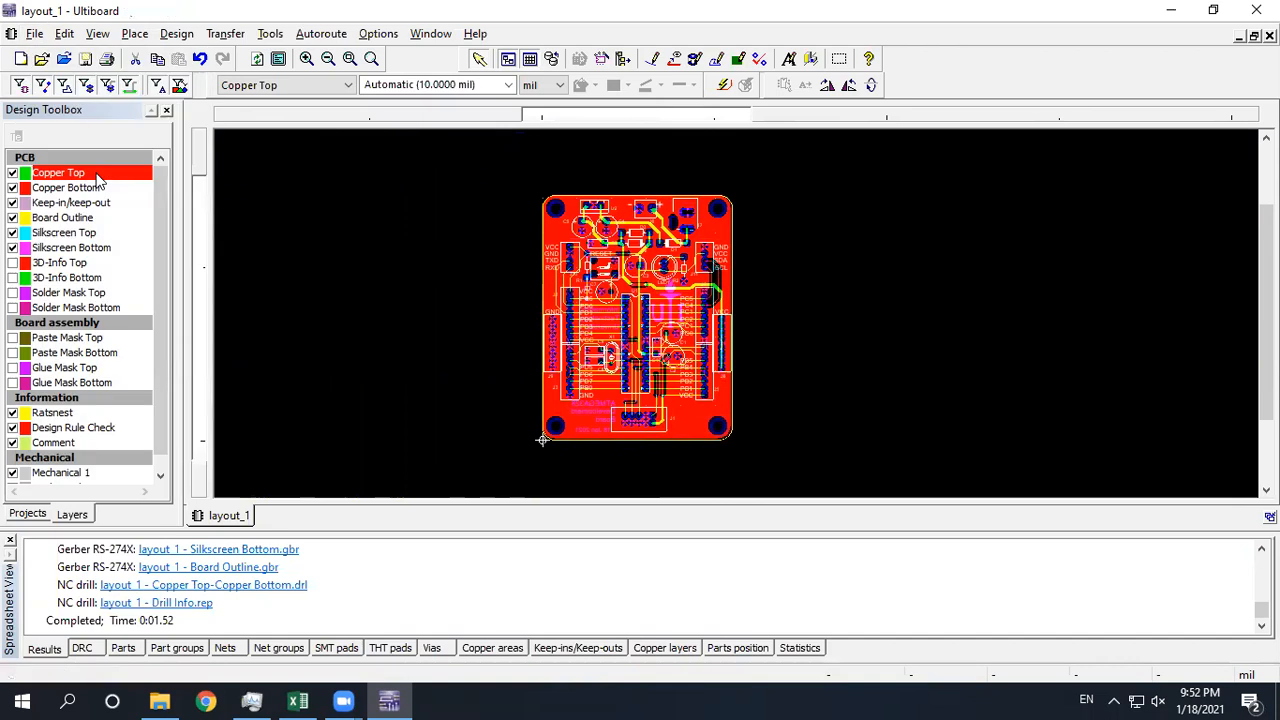
Start opening a file and browse to the ATMEGA328 Board folder.
{"action": "left_click", "coordinate": [44, 58]}
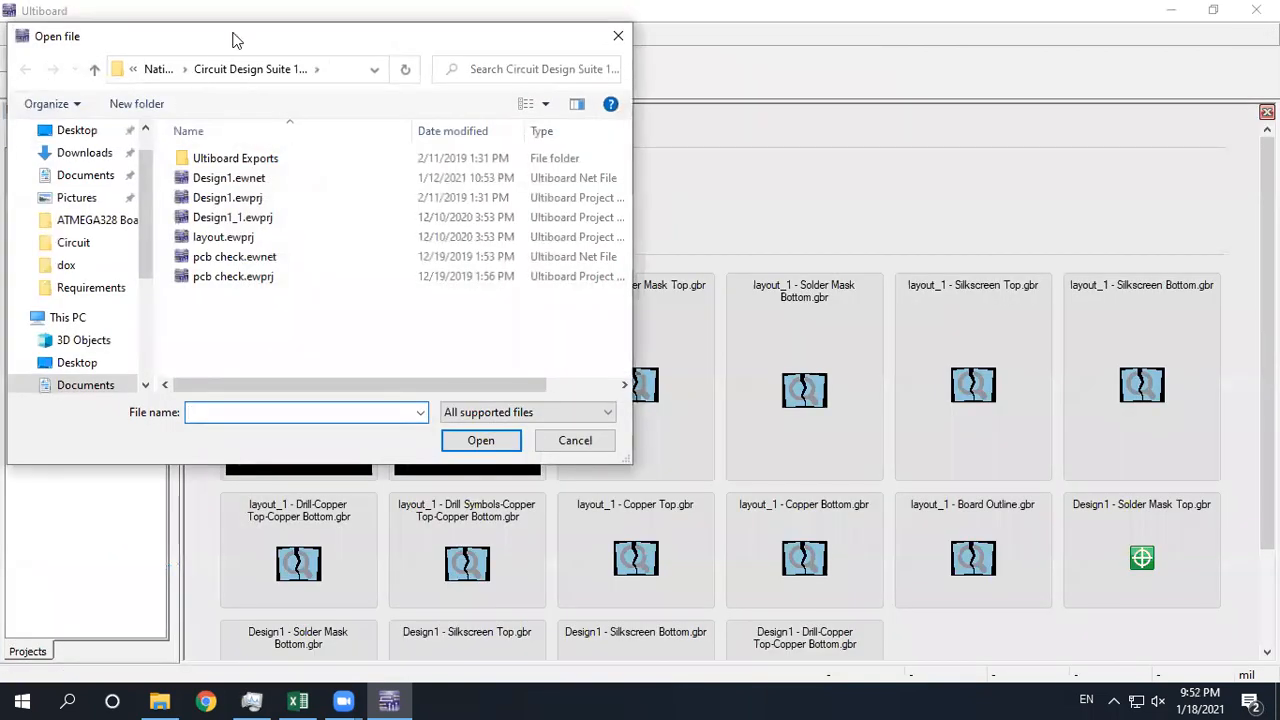
{"action": "left_click_drag", "start_coordinate": [232, 40], "coordinate": [449, 167]}
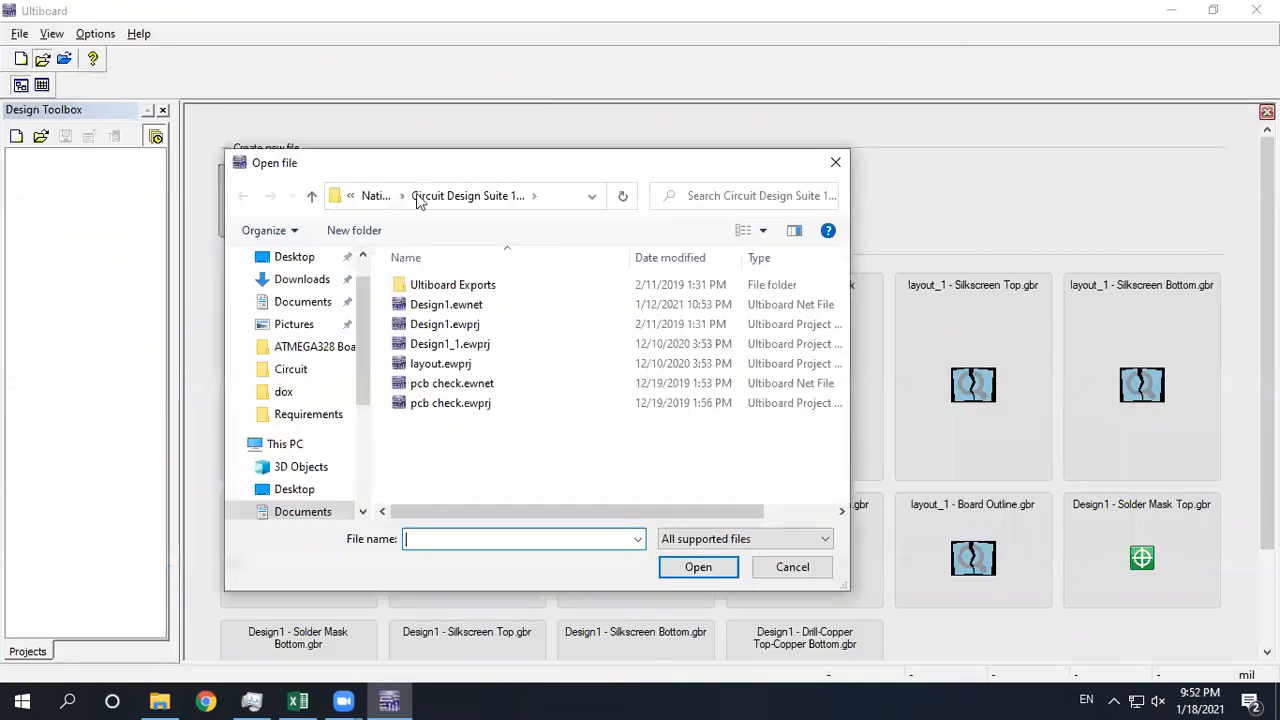
{"action": "left_click", "coordinate": [310, 346]}
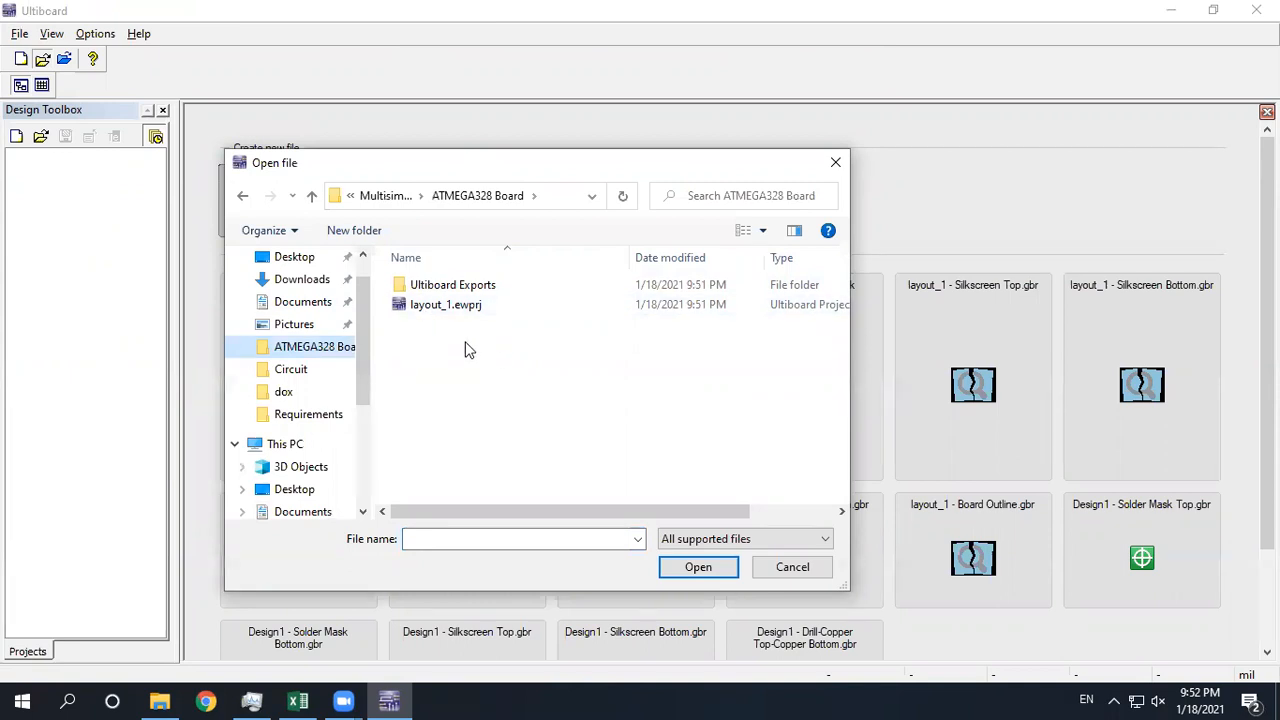
Switch to File Explorer and review the exported files in the Ultiboard Exports folder with full names and types readable.
{"action": "left_click", "coordinate": [160, 700]}
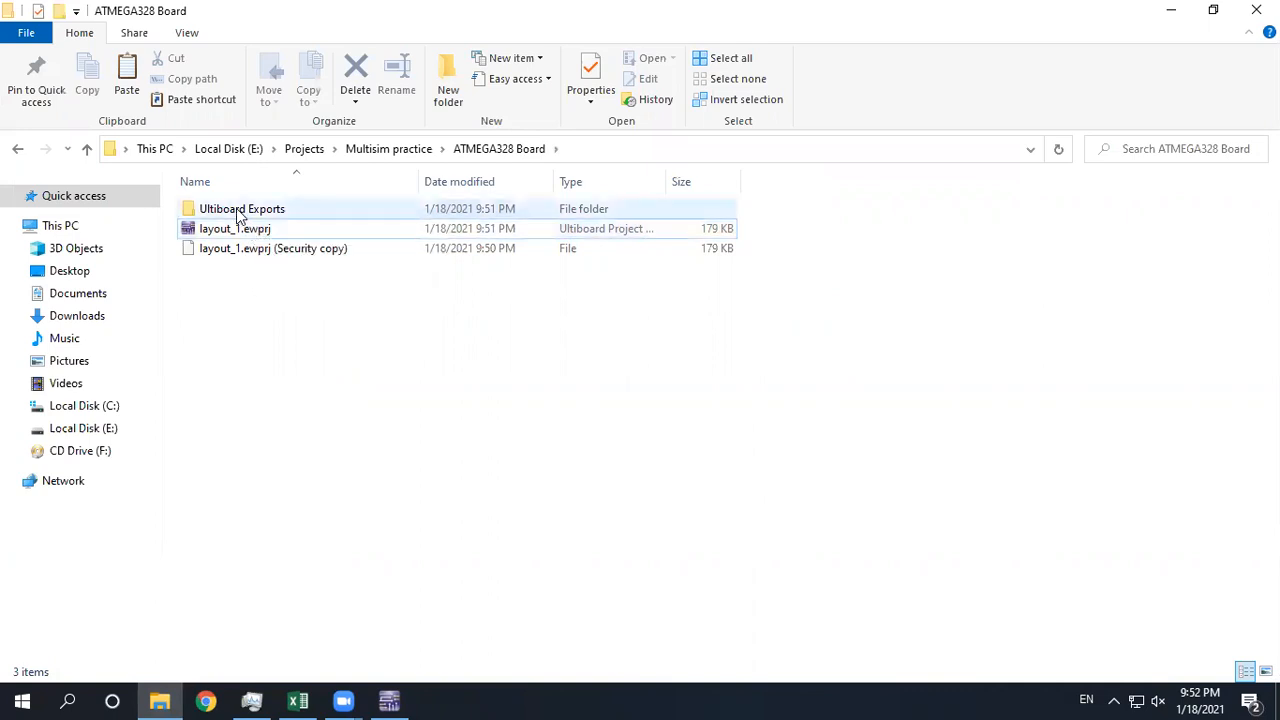
{"action": "double_click", "coordinate": [240, 211]}
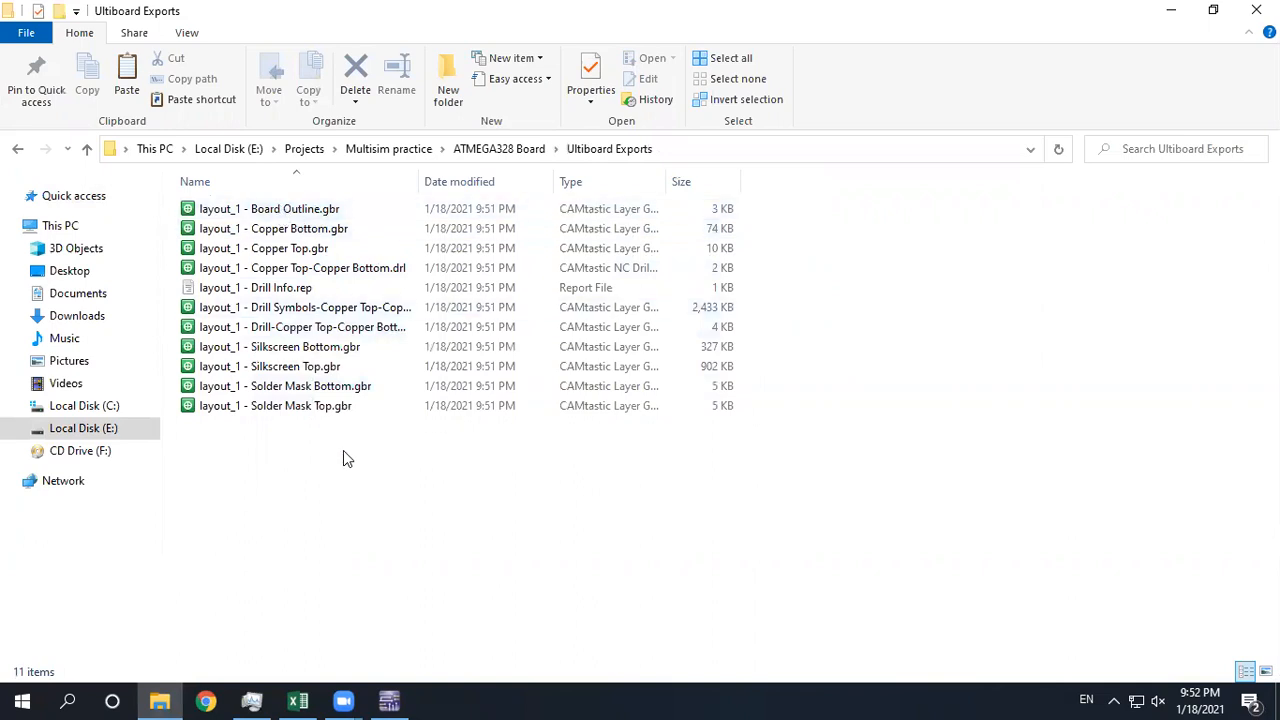
{"action": "double_click", "coordinate": [674, 176]}
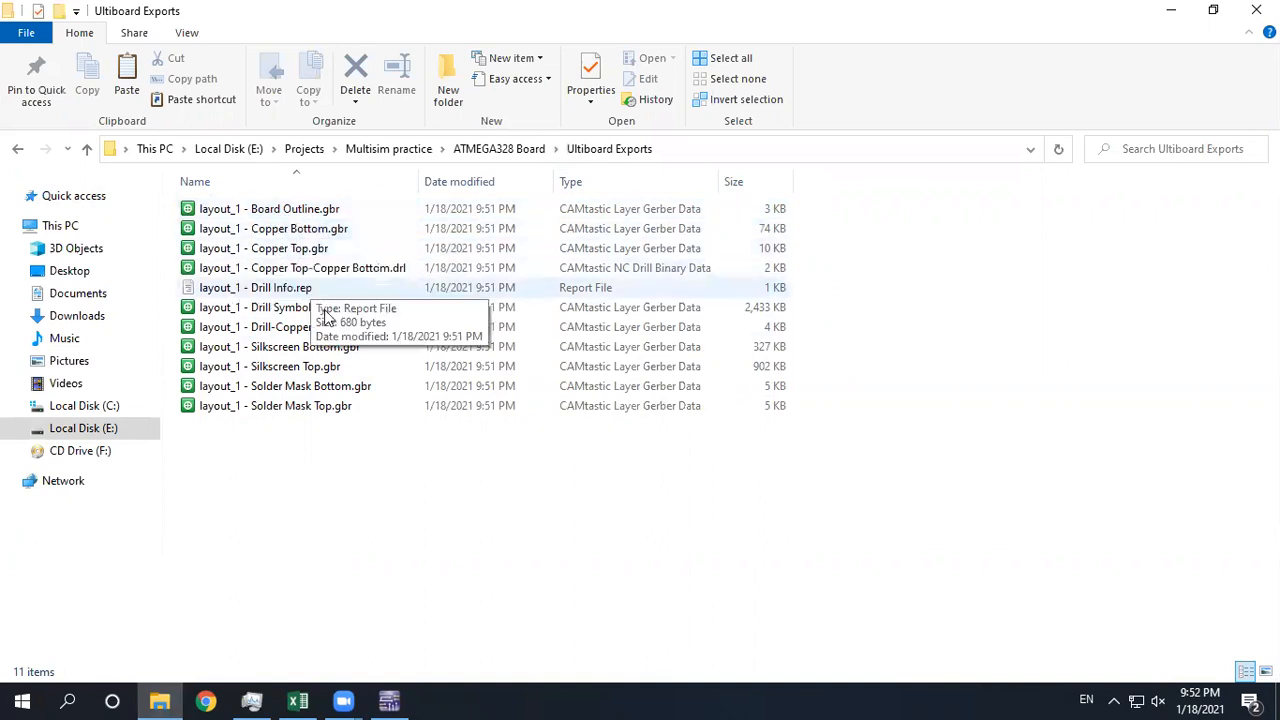
{"action": "double_click", "coordinate": [420, 181]}
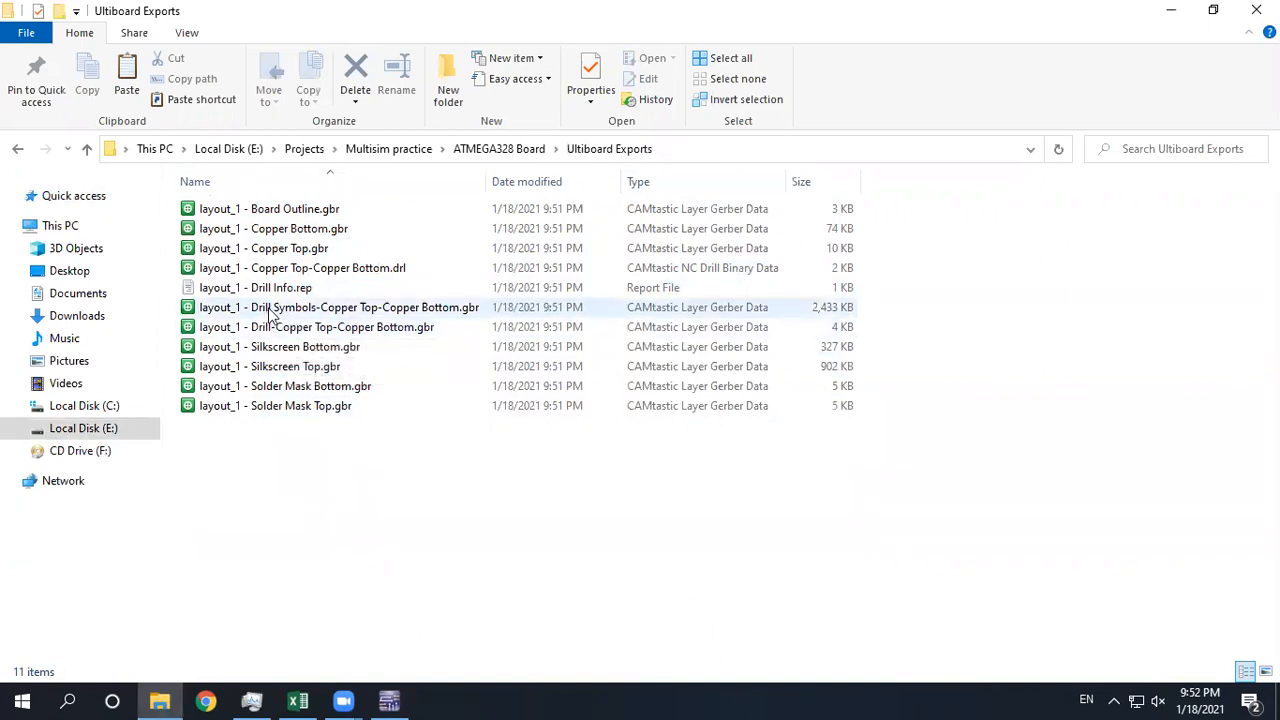
Return to Ultiboard and open all the layout_1 Gerber files from the Ultiboard Exports folder together.
{"action": "left_click", "coordinate": [392, 700]}
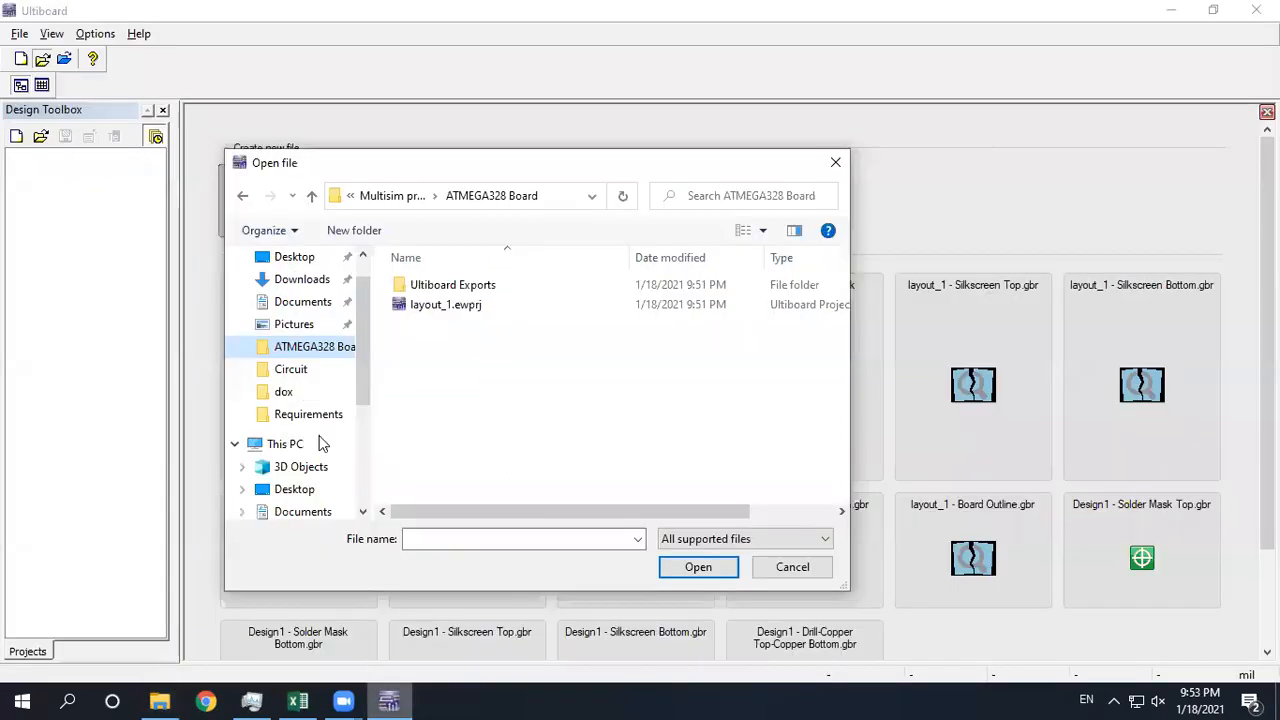
{"action": "double_click", "coordinate": [425, 288]}
{"action": "left_click_drag", "start_coordinate": [521, 470], "coordinate": [422, 280]}
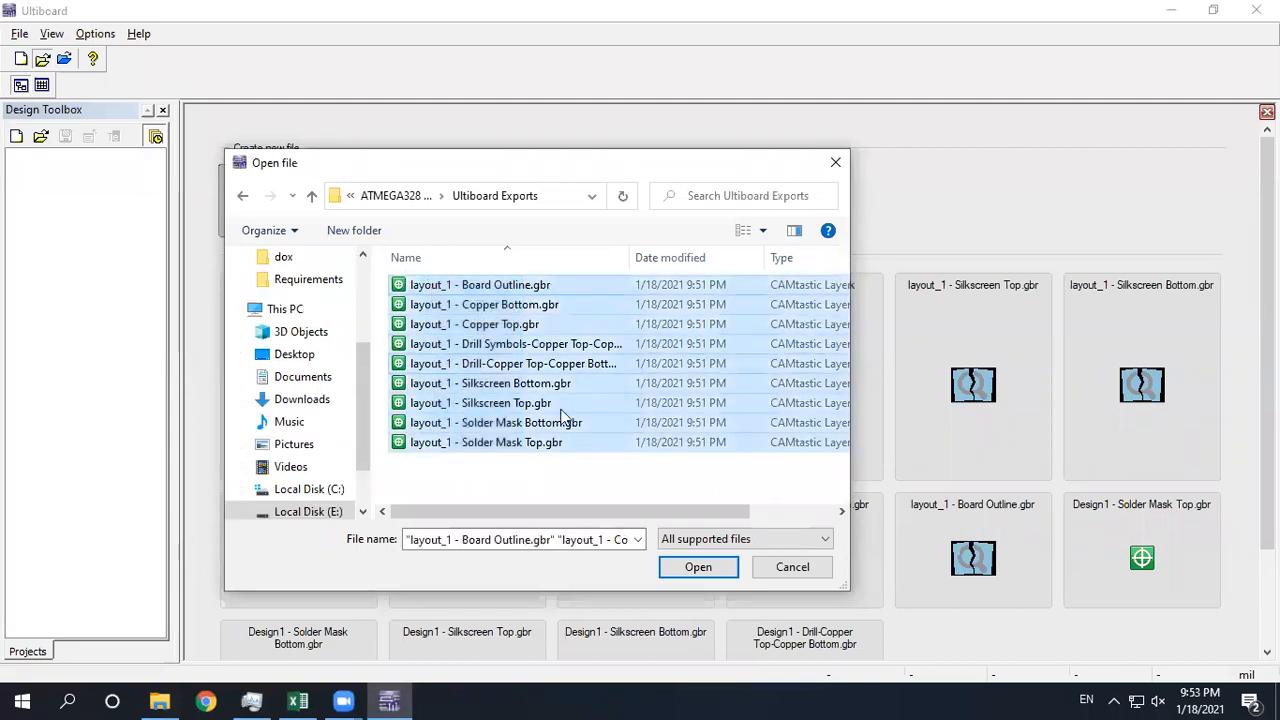
{"action": "left_click", "coordinate": [684, 569]}
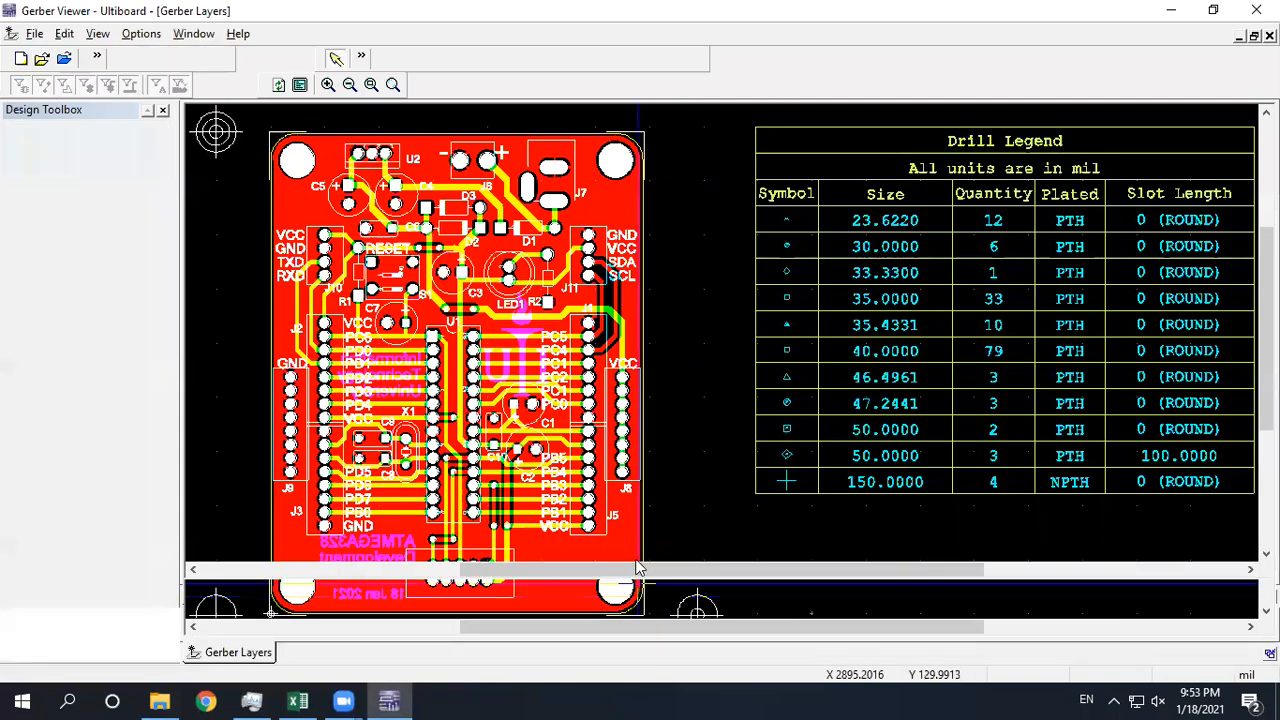
Examine the combined Gerber layers of the board, including connector J7's slotted holes and the adjacent mounting hole.
{"action": "scroll", "coordinate": [690, 397], "scroll_direction": "down", "scroll_amount": 2}
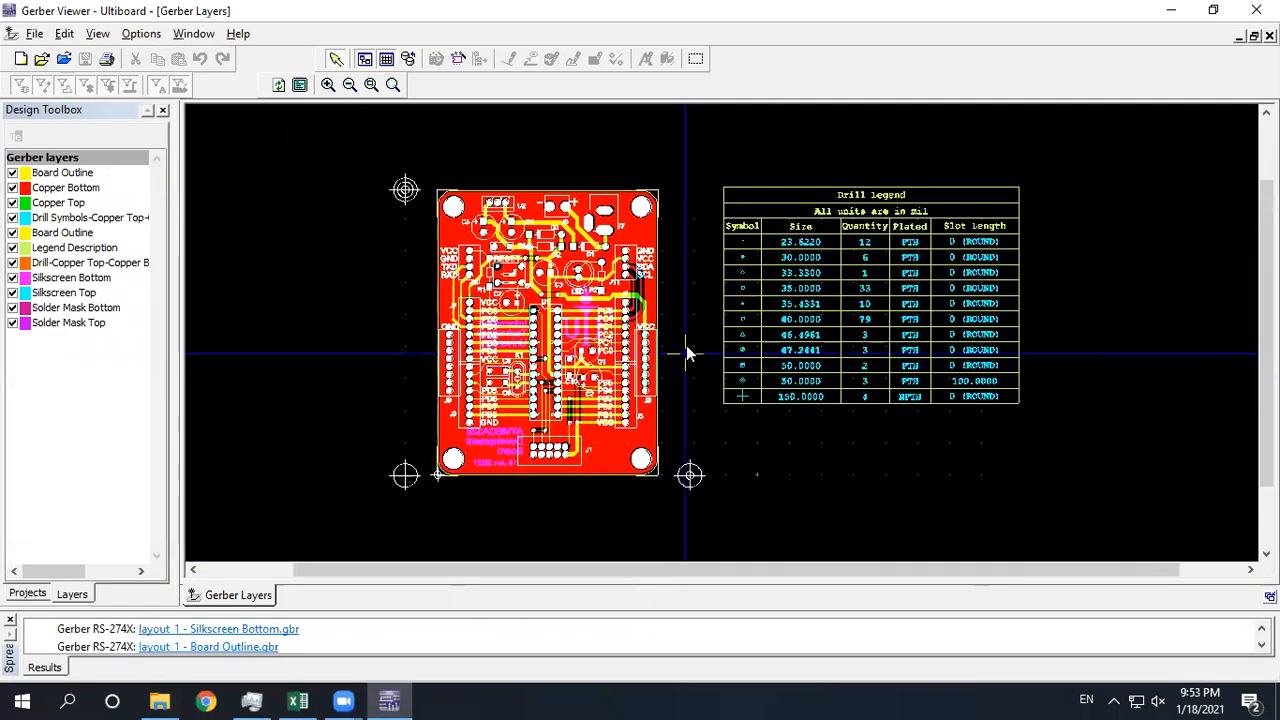
{"action": "scroll", "coordinate": [684, 350], "scroll_direction": "up", "scroll_amount": 3}
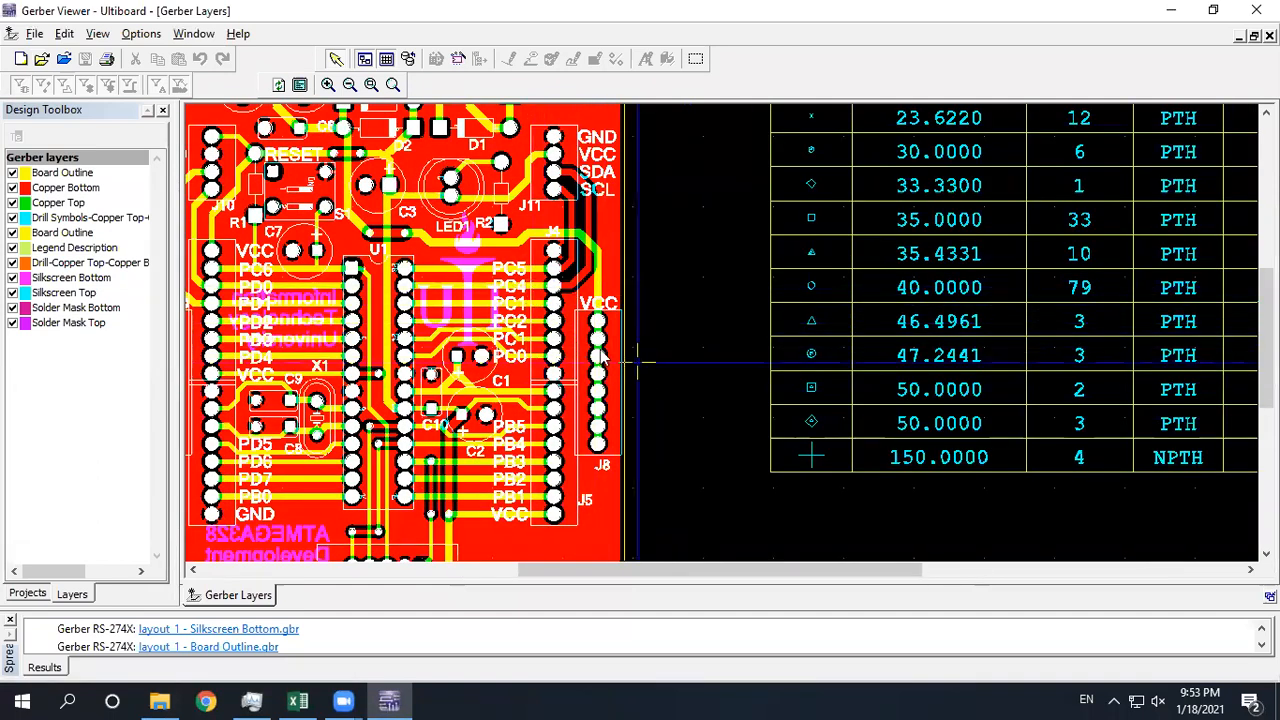
{"action": "scroll", "coordinate": [596, 338], "scroll_direction": "down", "scroll_amount": 2}
{"action": "middle_click_drag", "start_coordinate": [597, 338], "coordinate": [661, 347]}
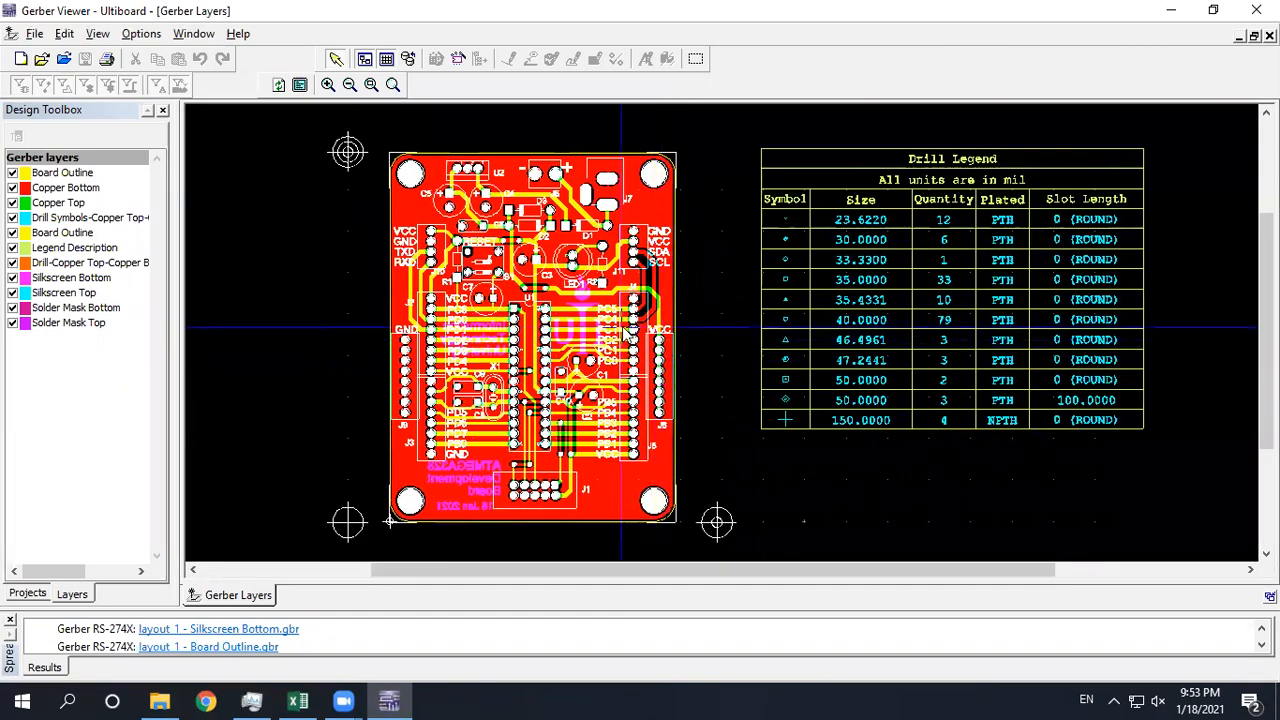
{"action": "scroll", "coordinate": [586, 266], "scroll_direction": "up", "scroll_amount": 1}
{"action": "scroll", "coordinate": [699, 159], "scroll_direction": "up", "scroll_amount": 1}
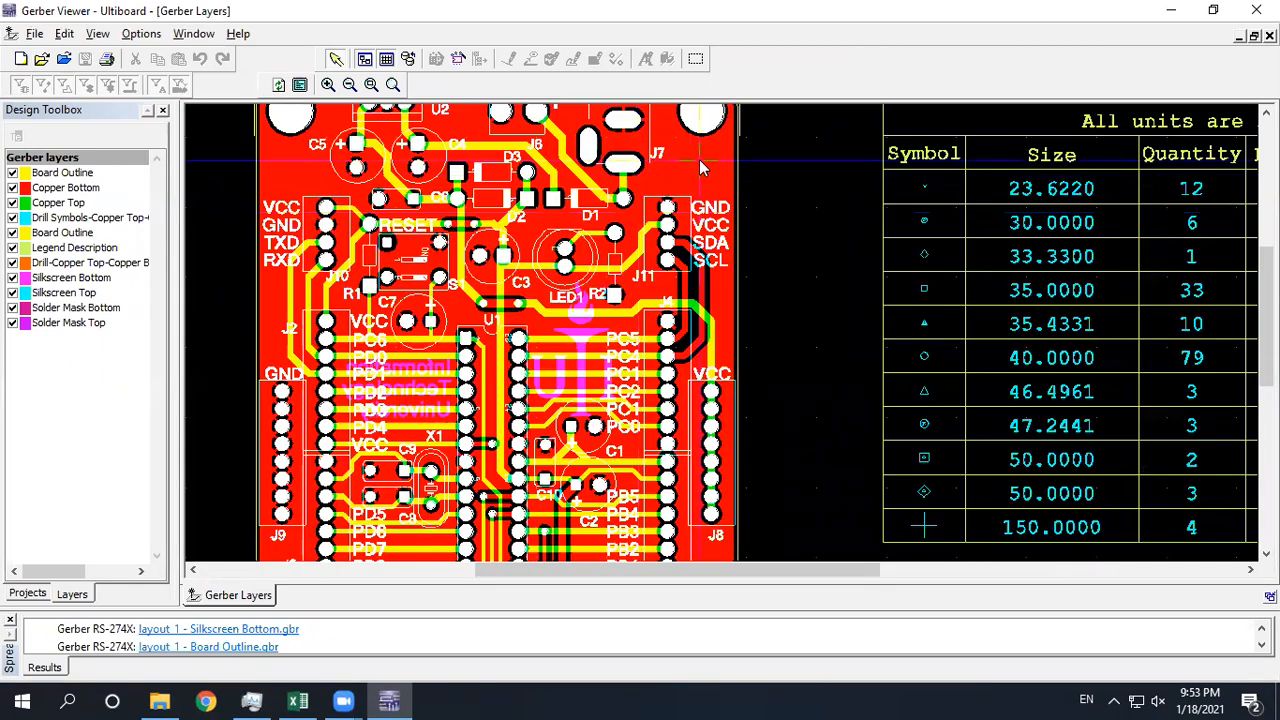
{"action": "middle_click_drag", "start_coordinate": [699, 159], "coordinate": [628, 252]}
{"action": "scroll", "coordinate": [628, 252], "scroll_direction": "up", "scroll_amount": 3}
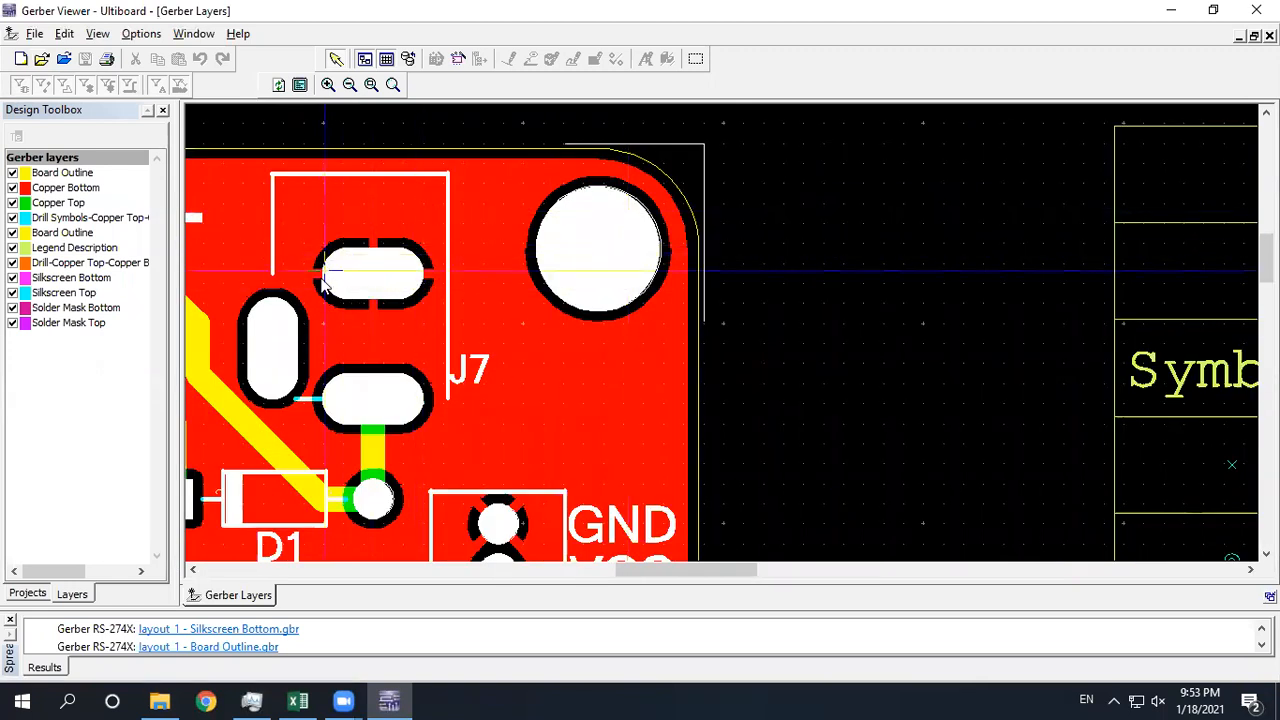
{"action": "scroll", "coordinate": [371, 266], "scroll_direction": "down", "scroll_amount": 3}
{"action": "scroll", "coordinate": [415, 346], "scroll_direction": "up", "scroll_amount": 1}
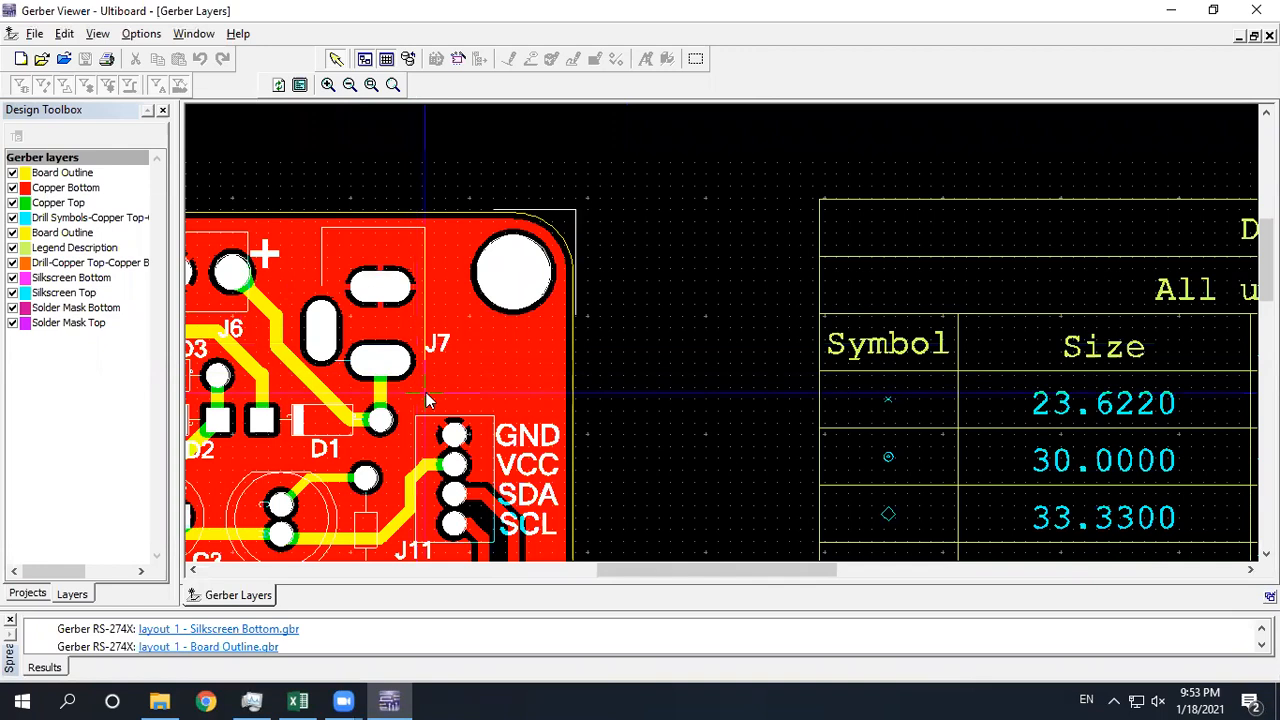
{"action": "middle_click_drag", "start_coordinate": [426, 392], "coordinate": [652, 277]}
{"action": "scroll", "coordinate": [622, 281], "scroll_direction": "down", "scroll_amount": 1}
{"action": "scroll", "coordinate": [622, 295], "scroll_direction": "down", "scroll_amount": 2}
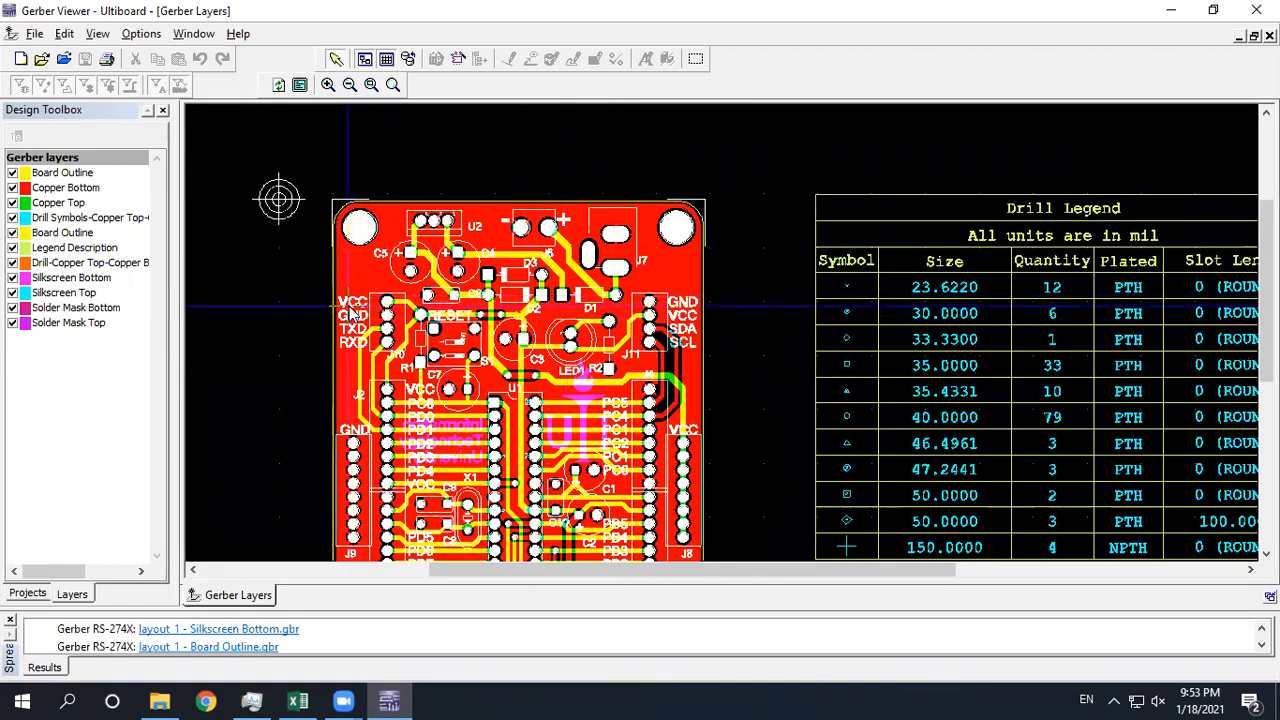
Review the whole board together with the drill legend table beside it.
{"action": "middle_click_drag", "start_coordinate": [346, 390], "coordinate": [357, 320]}
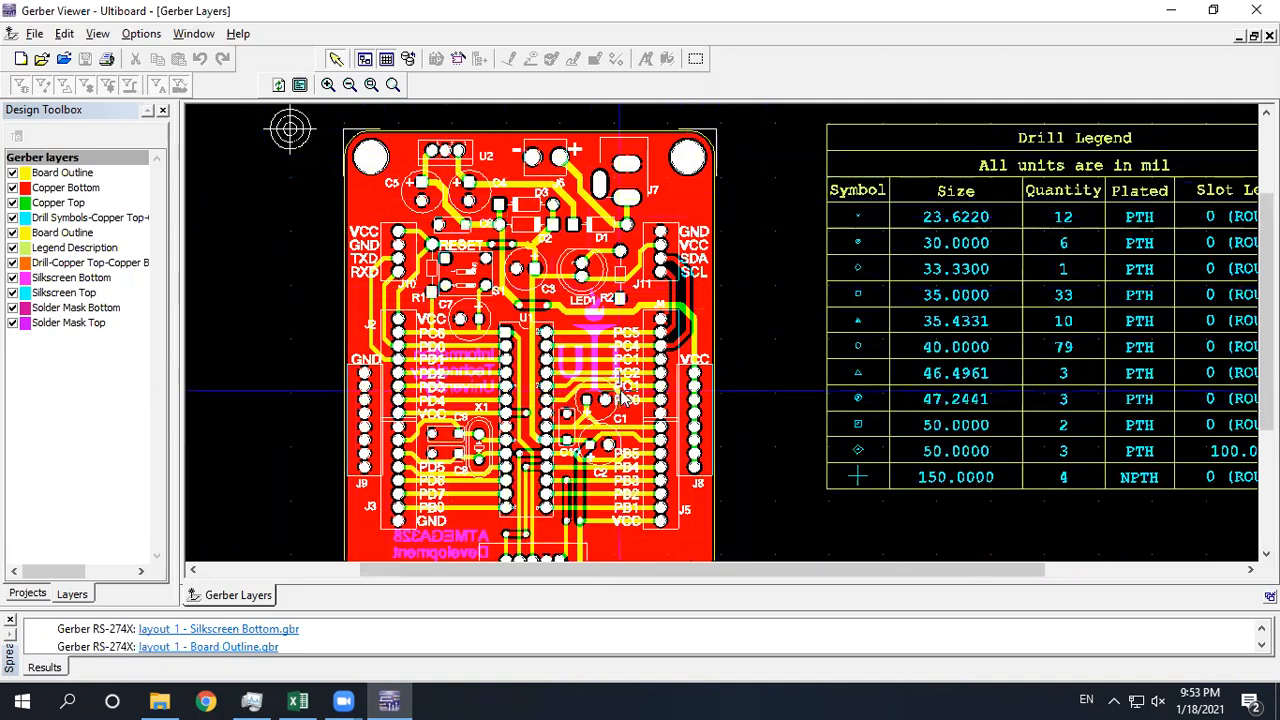
{"action": "scroll", "coordinate": [622, 397], "scroll_direction": "down", "scroll_amount": 2}
{"action": "middle_click_drag", "start_coordinate": [672, 330], "coordinate": [669, 325]}
{"action": "scroll", "coordinate": [669, 326], "scroll_direction": "up", "scroll_amount": 1}
{"action": "scroll", "coordinate": [669, 326], "scroll_direction": "down", "scroll_amount": 1}
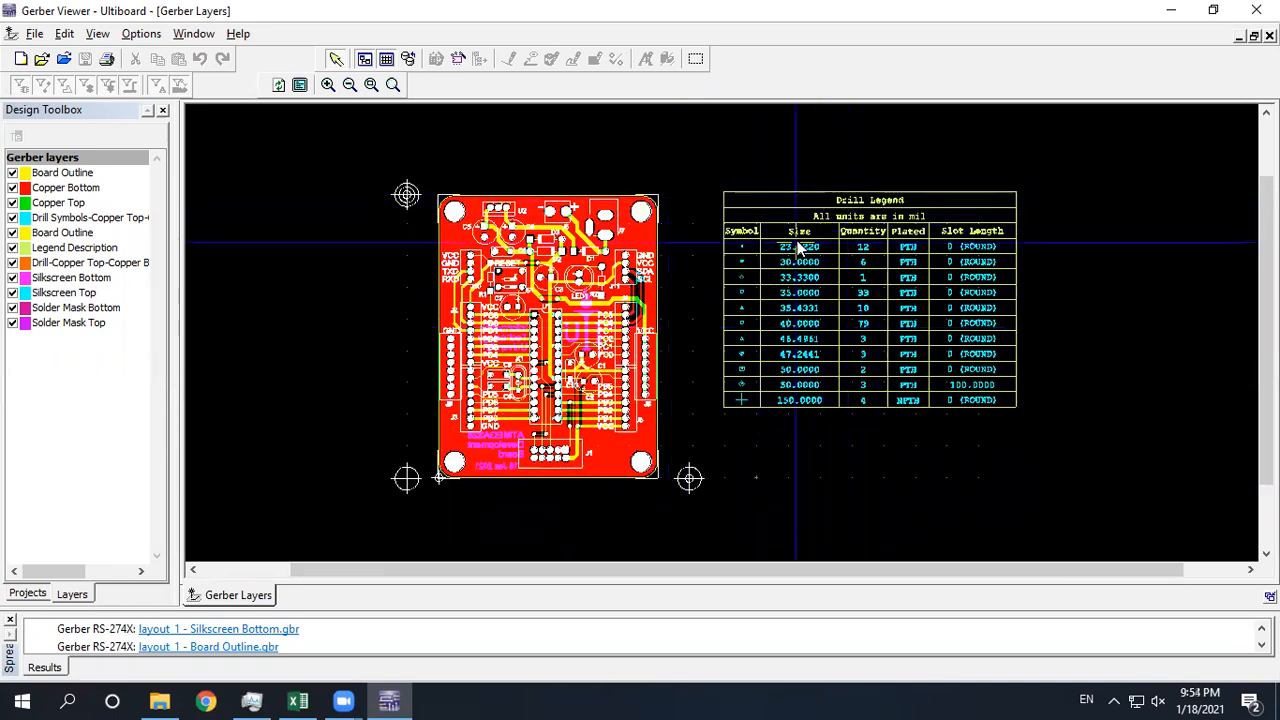
{"action": "scroll", "coordinate": [771, 249], "scroll_direction": "up", "scroll_amount": 1}
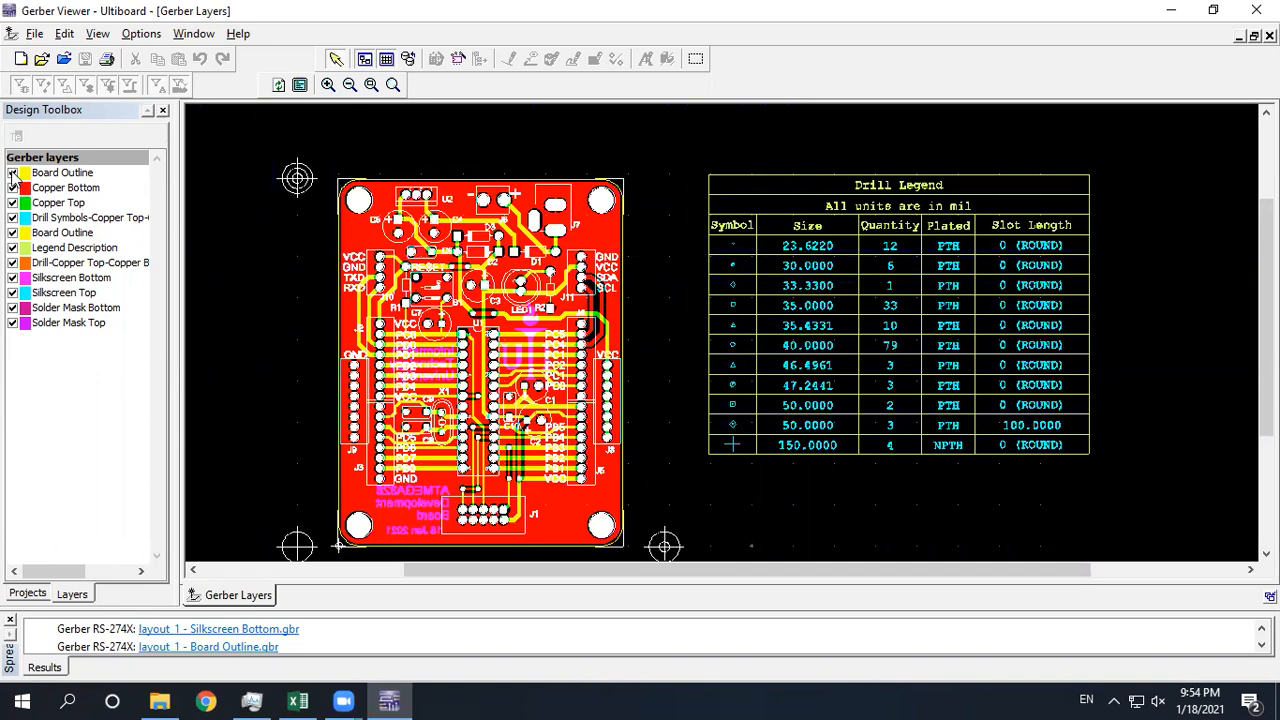
Hide both Board Outline layers to compare the board edge, and show them again.
{"action": "left_click", "coordinate": [12, 233]}
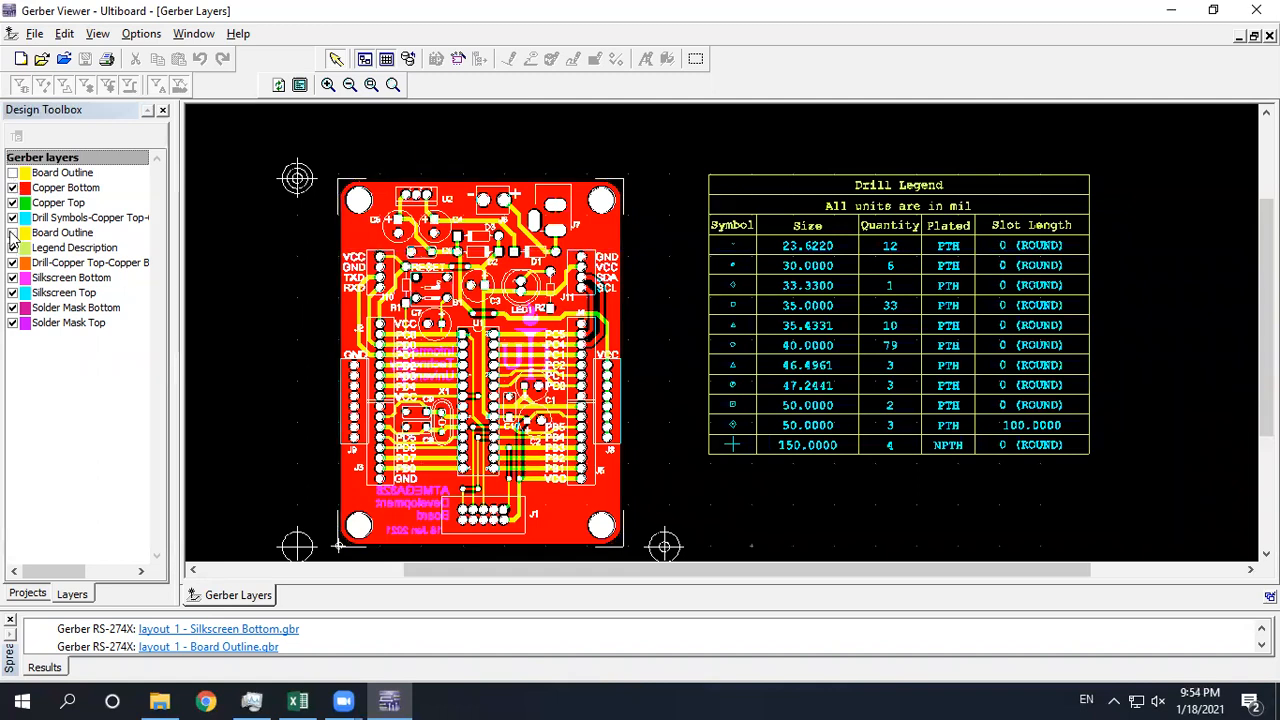
{"action": "left_click", "coordinate": [12, 233]}
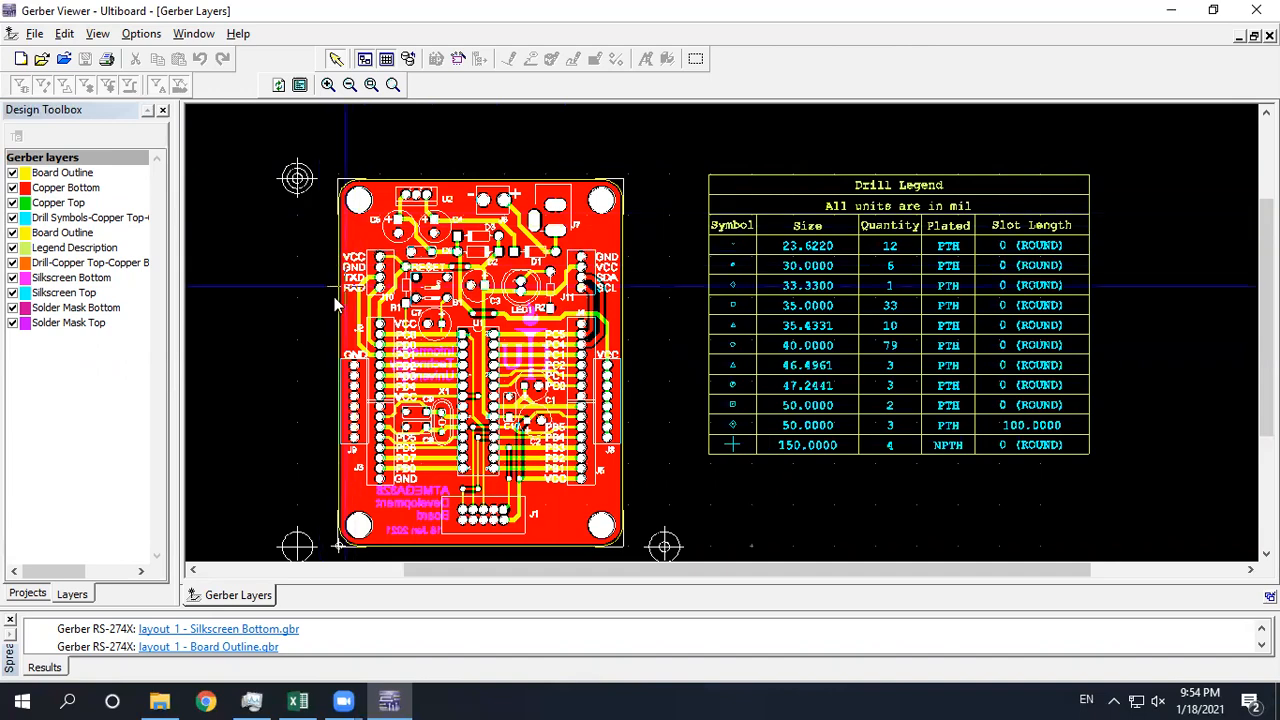
Examine closely the pads and copper connections of capacitors C5 and C4 near the board's upper edge.
{"action": "middle_click_drag", "start_coordinate": [356, 293], "coordinate": [410, 259]}
{"action": "scroll", "coordinate": [422, 242], "scroll_direction": "up", "scroll_amount": 3}
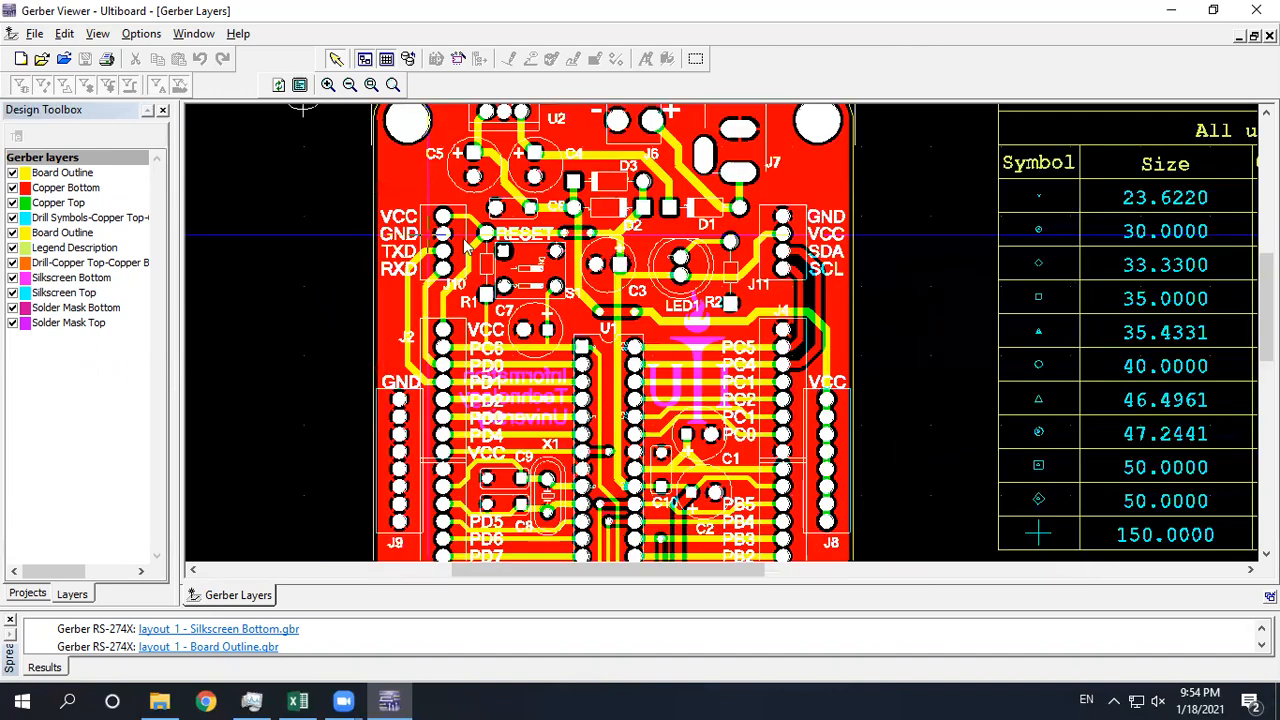
{"action": "middle_click_drag", "start_coordinate": [470, 230], "coordinate": [448, 400]}
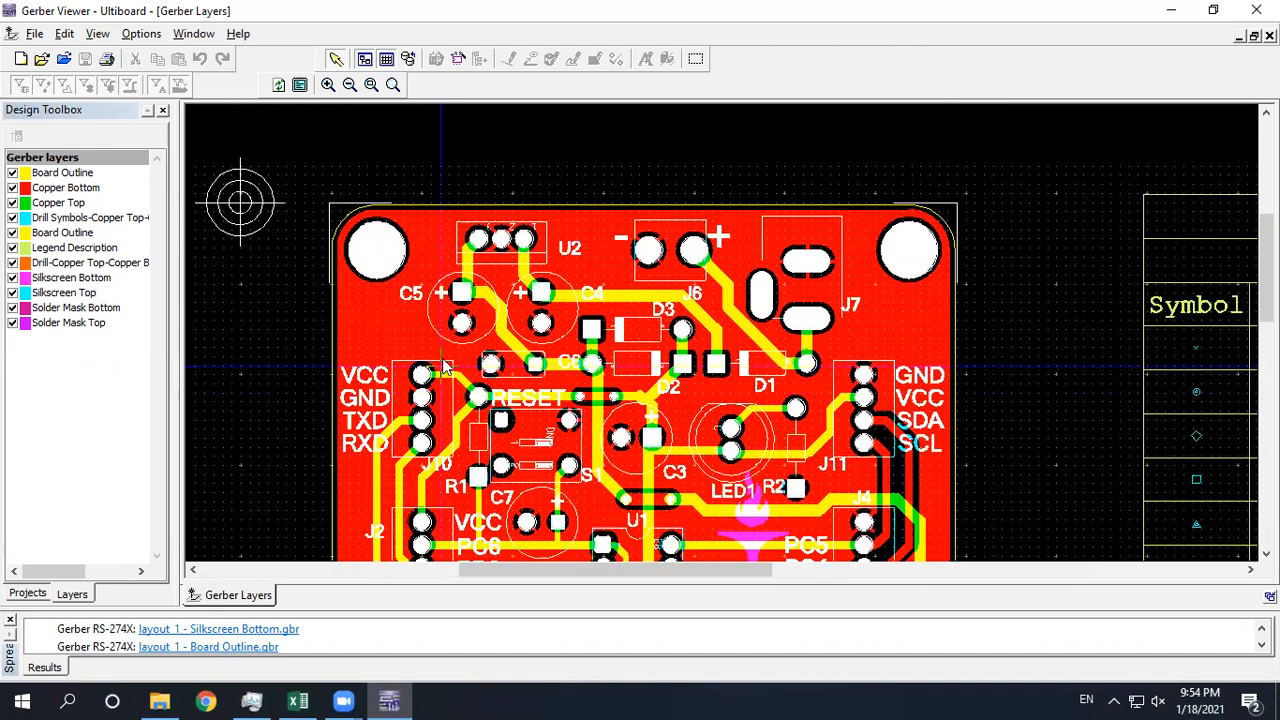
{"action": "scroll", "coordinate": [446, 380], "scroll_direction": "up", "scroll_amount": 3}
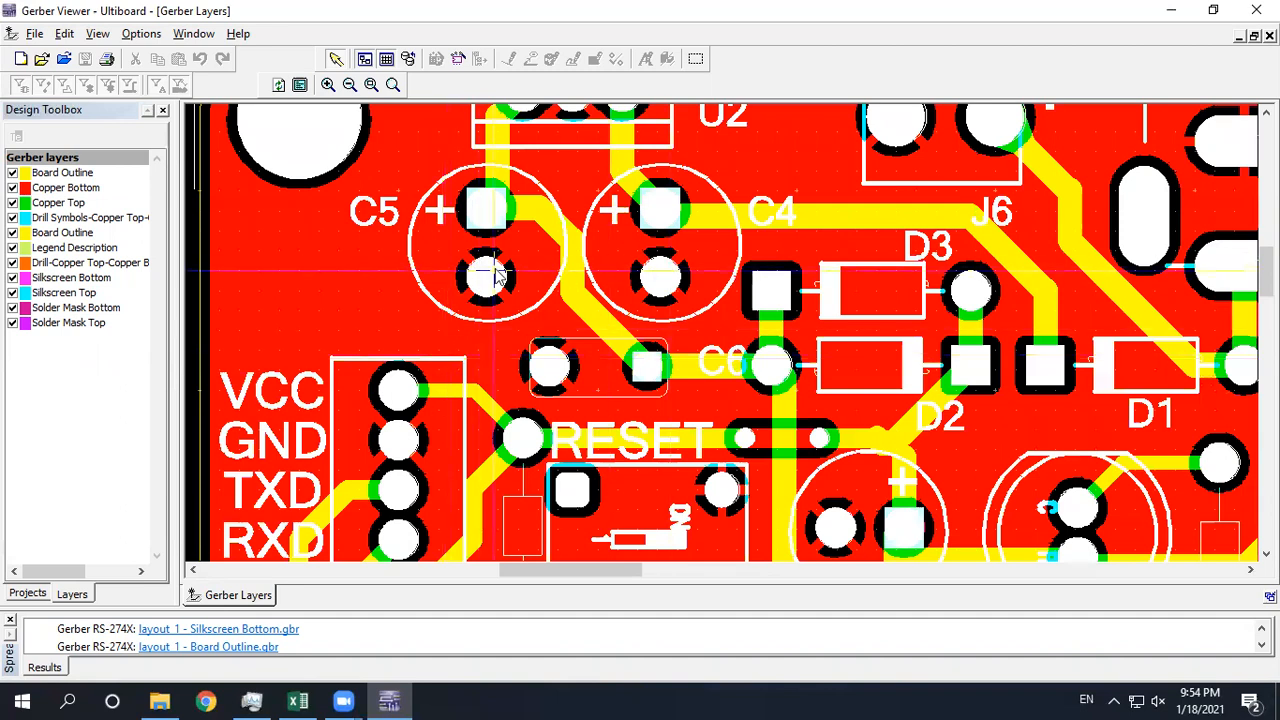
{"action": "scroll", "coordinate": [665, 276], "scroll_direction": "up", "scroll_amount": 8}
{"action": "scroll", "coordinate": [520, 265], "scroll_direction": "down", "scroll_amount": 6}
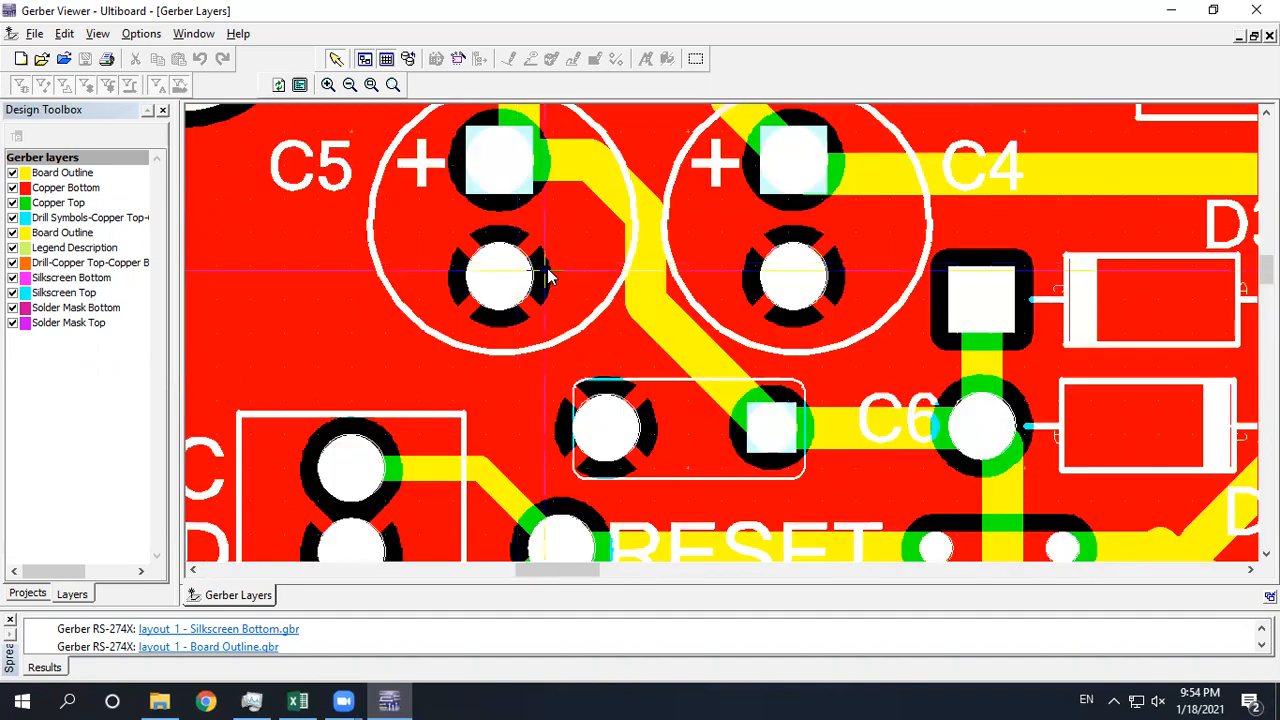
Examine the board's copper routing and component pads from the C5, D3 and LED1 area down to connector J1 and the lower mounting hole.
{"action": "scroll", "coordinate": [515, 268], "scroll_direction": "down", "scroll_amount": 3}
{"action": "middle_click_drag", "start_coordinate": [847, 303], "coordinate": [663, 304]}
{"action": "middle_click_drag", "start_coordinate": [747, 428], "coordinate": [730, 288]}
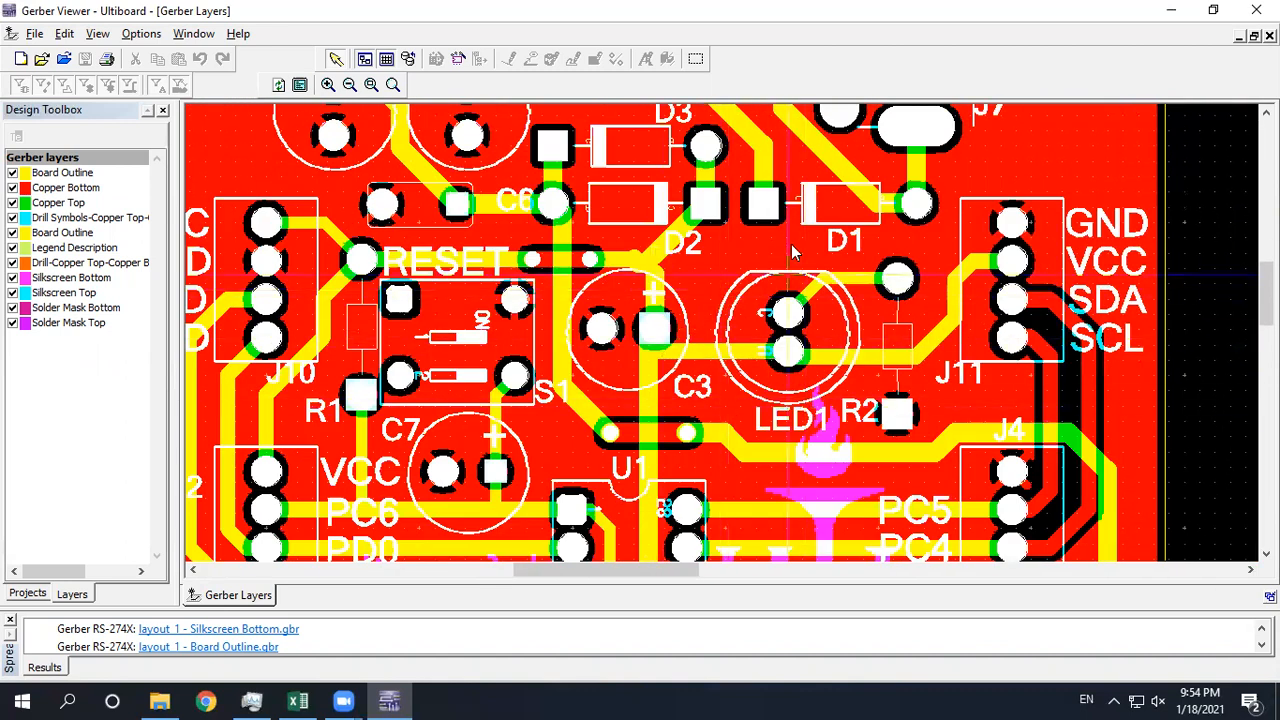
{"action": "middle_click_drag", "start_coordinate": [791, 246], "coordinate": [755, 337]}
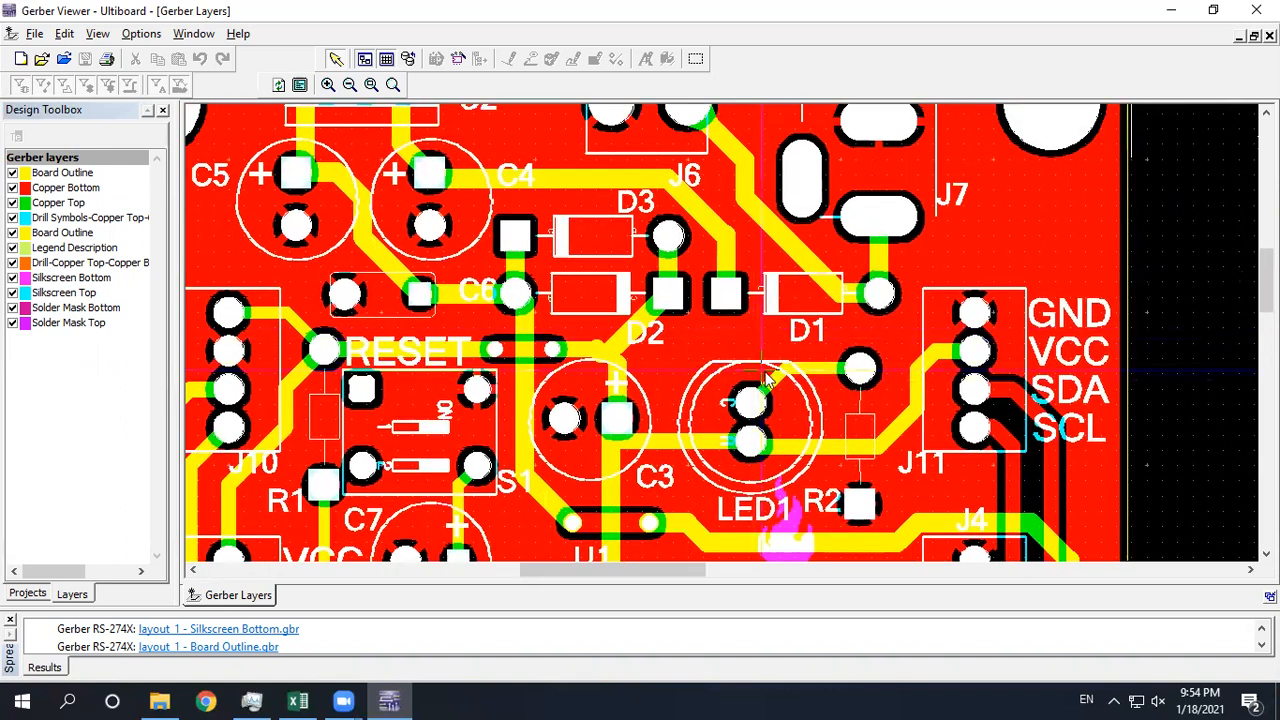
{"action": "middle_click_drag", "start_coordinate": [558, 446], "coordinate": [748, 390]}
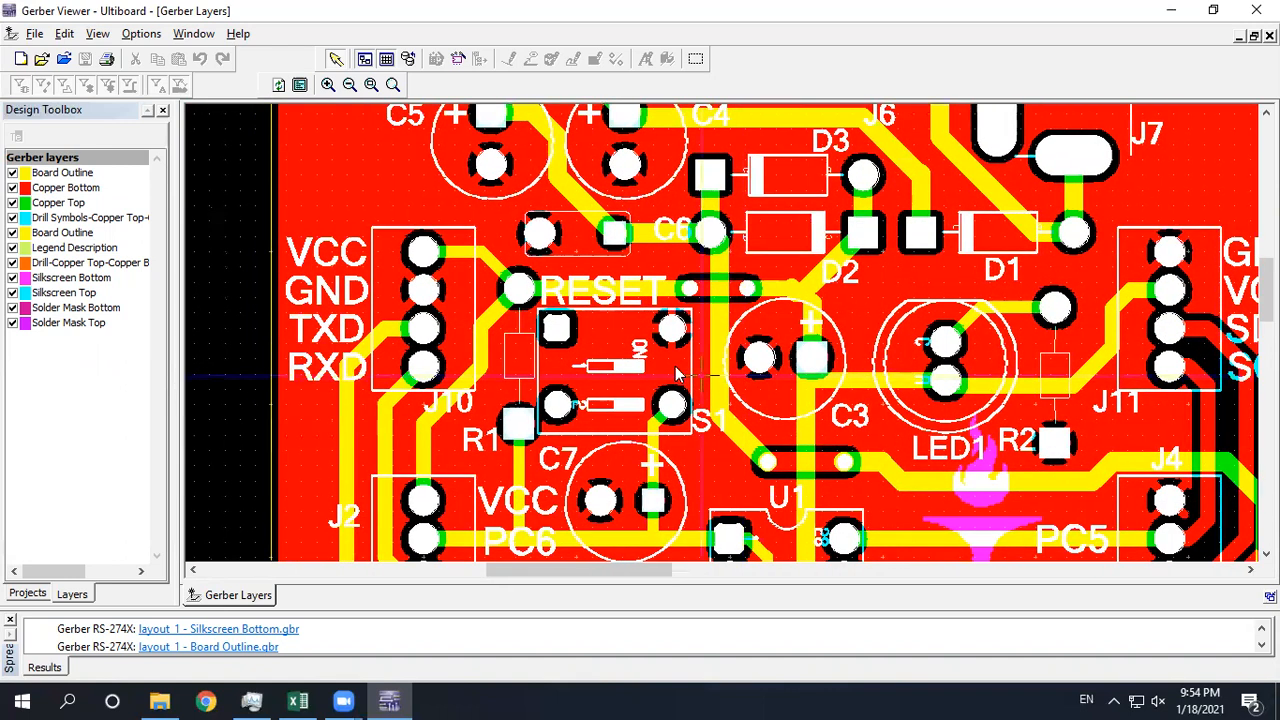
{"action": "middle_click_drag", "start_coordinate": [766, 519], "coordinate": [645, 100]}
{"action": "middle_click_drag", "start_coordinate": [690, 280], "coordinate": [693, 63]}
{"action": "middle_click_drag", "start_coordinate": [664, 368], "coordinate": [645, 219]}
{"action": "middle_click_drag", "start_coordinate": [442, 333], "coordinate": [595, 348]}
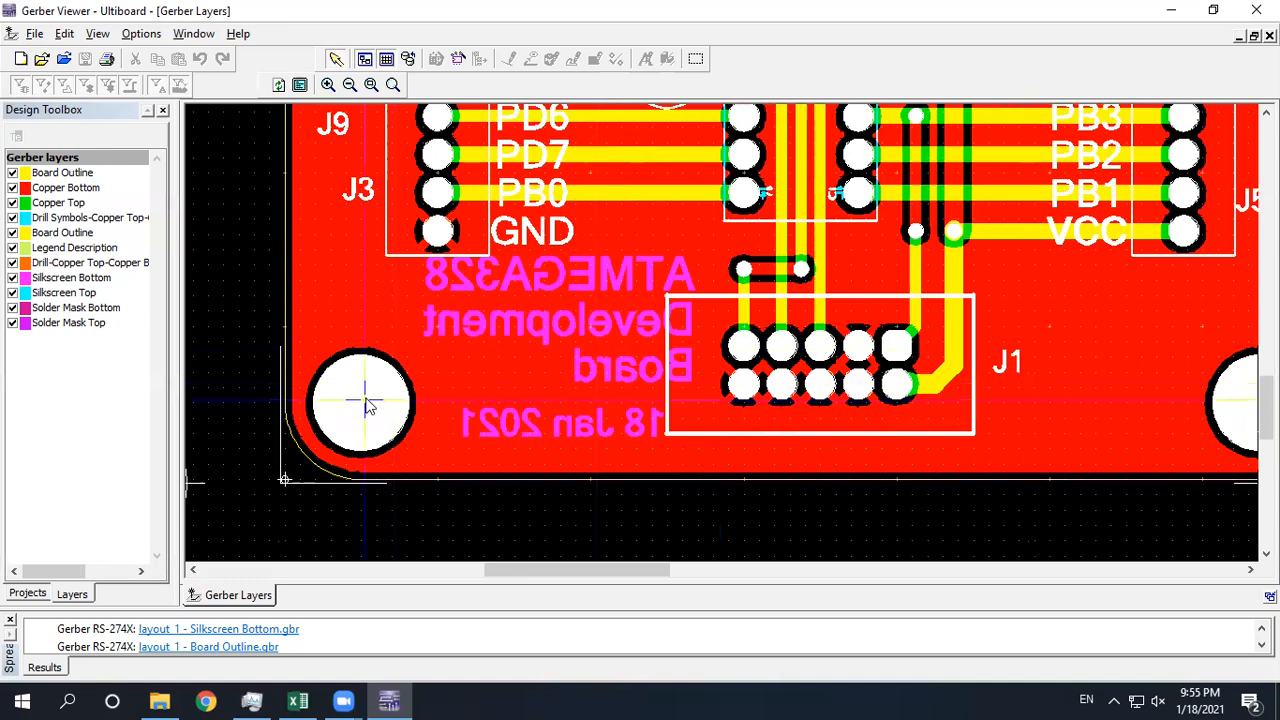
Review the overall board layout from its lower edge up to its upper edge, alongside the drill legend.
{"action": "scroll", "coordinate": [366, 405], "scroll_direction": "down", "scroll_amount": 3}
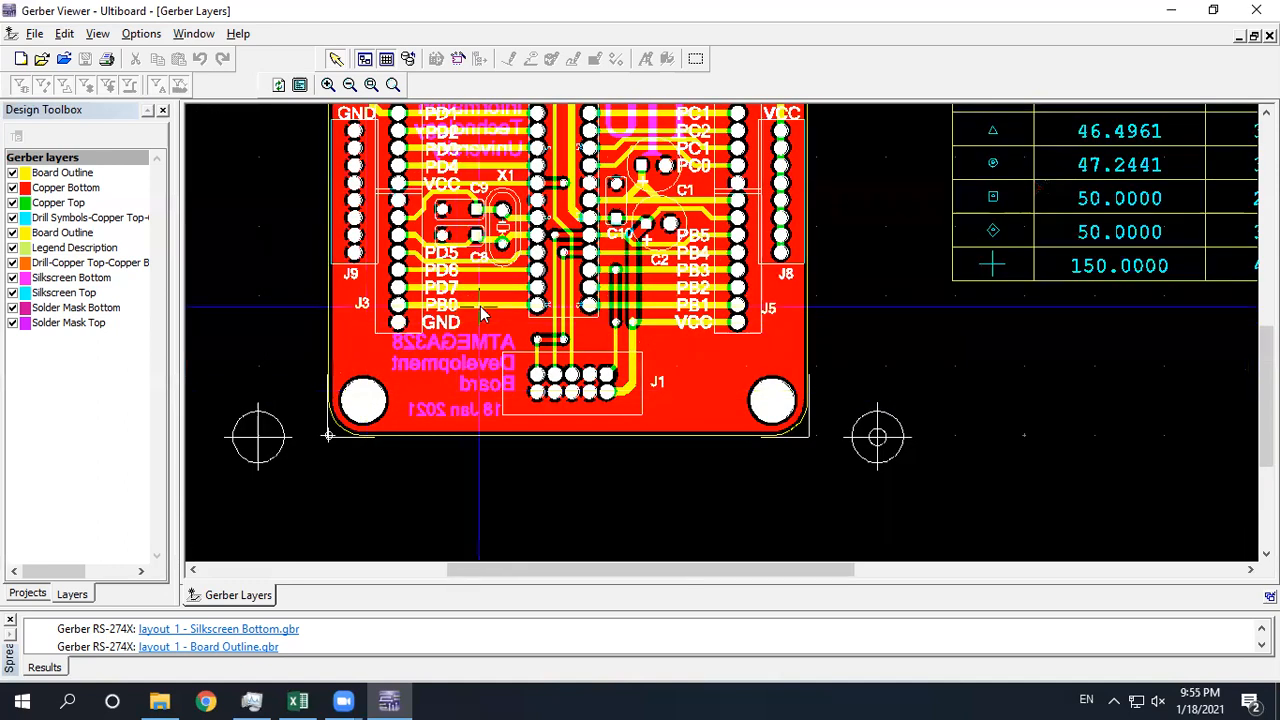
{"action": "middle_click_drag", "start_coordinate": [412, 448], "coordinate": [408, 470]}
{"action": "middle_click_drag", "start_coordinate": [490, 275], "coordinate": [482, 436]}
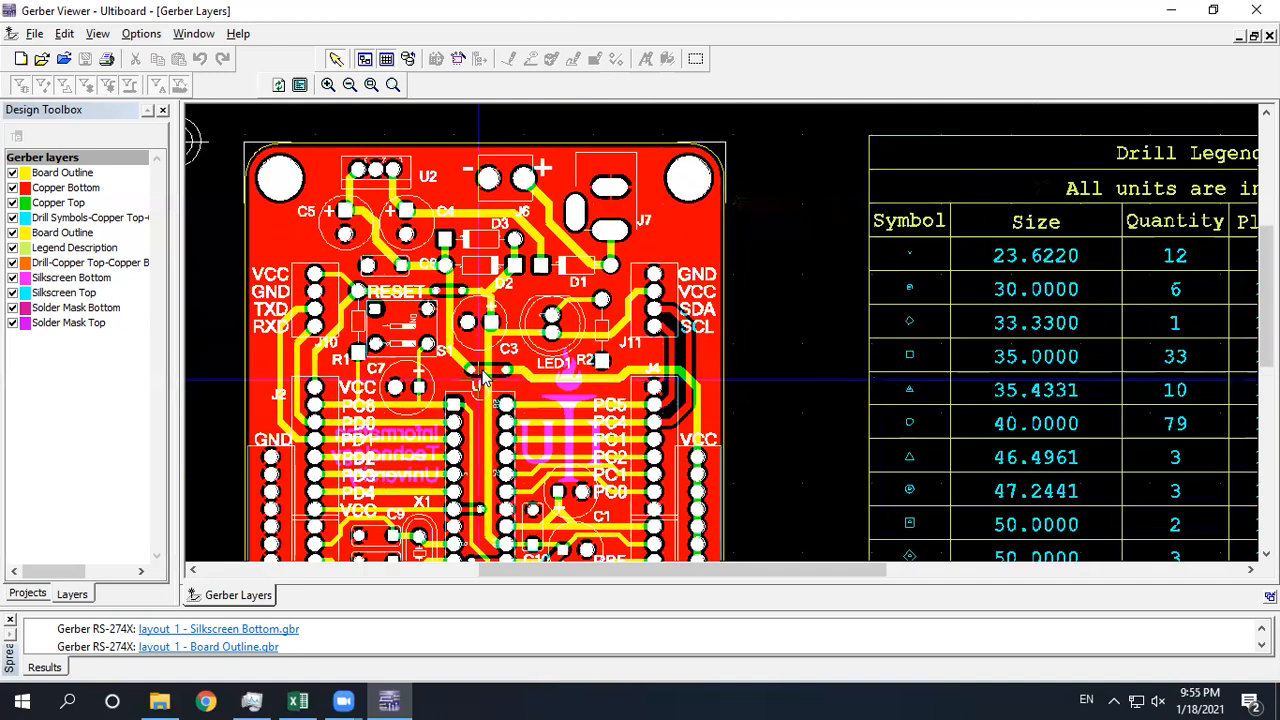
{"action": "middle_click_drag", "start_coordinate": [615, 237], "coordinate": [665, 372]}
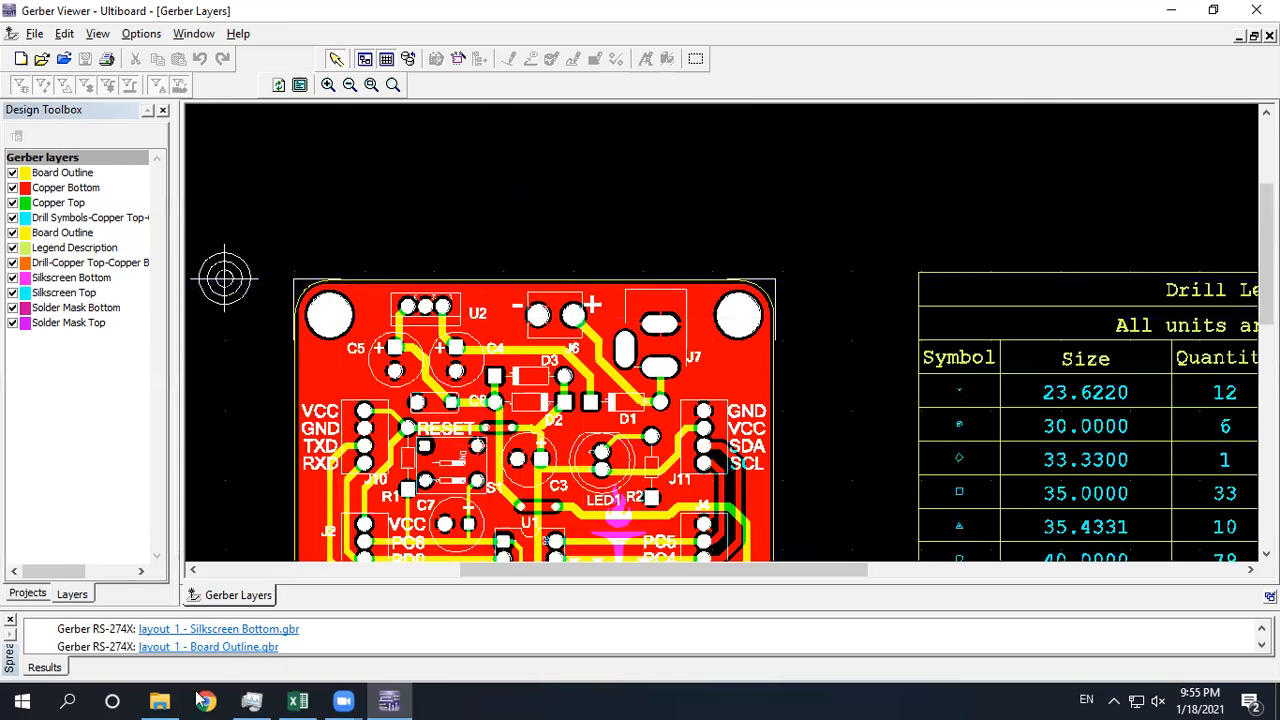
Switch to File Explorer and review the Ultiboard Exports folder inside ATMEGA328 Board, selecting all the exported Gerber and drill files.
{"action": "left_click", "coordinate": [160, 700]}
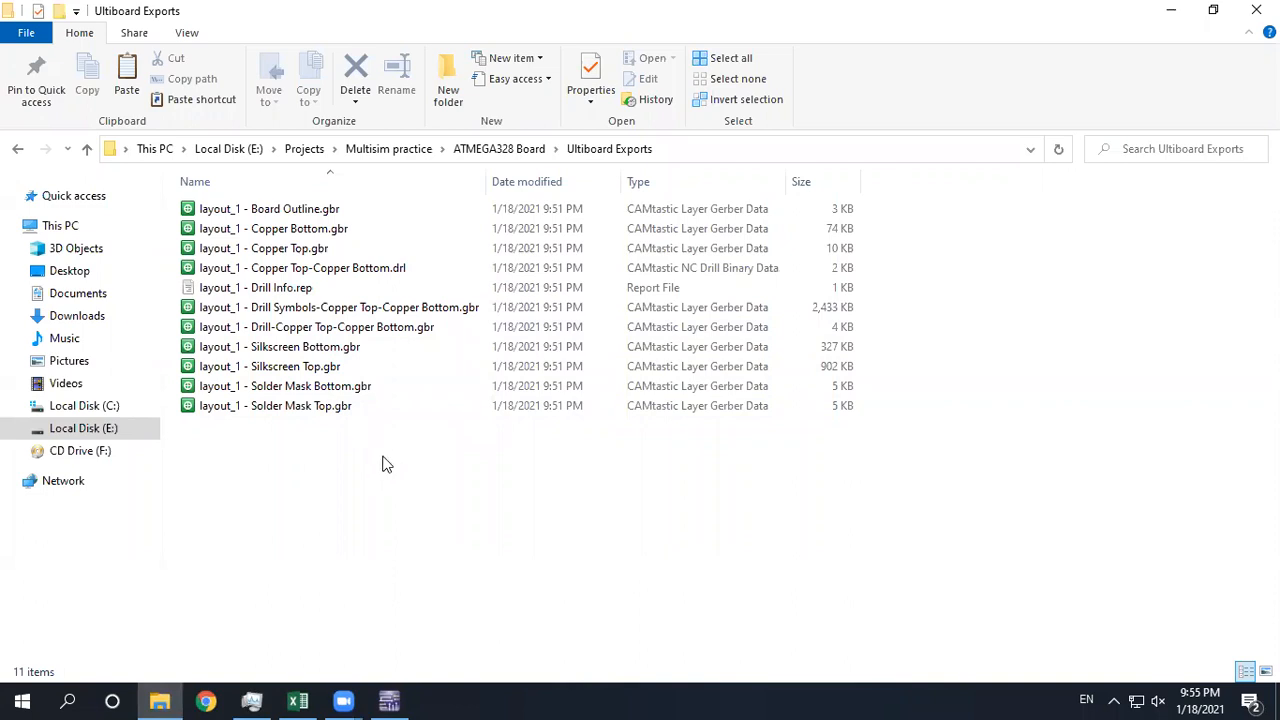
{"action": "left_click", "coordinate": [508, 152]}
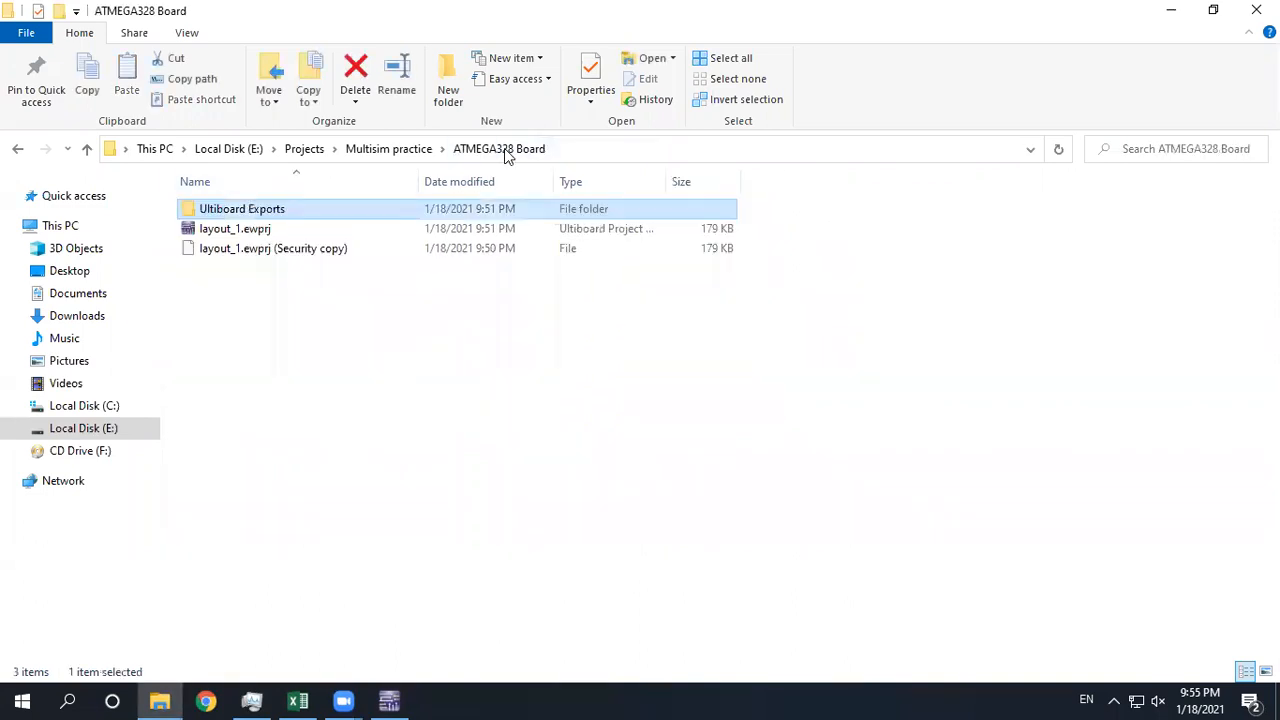
{"action": "right_click", "coordinate": [227, 214]}
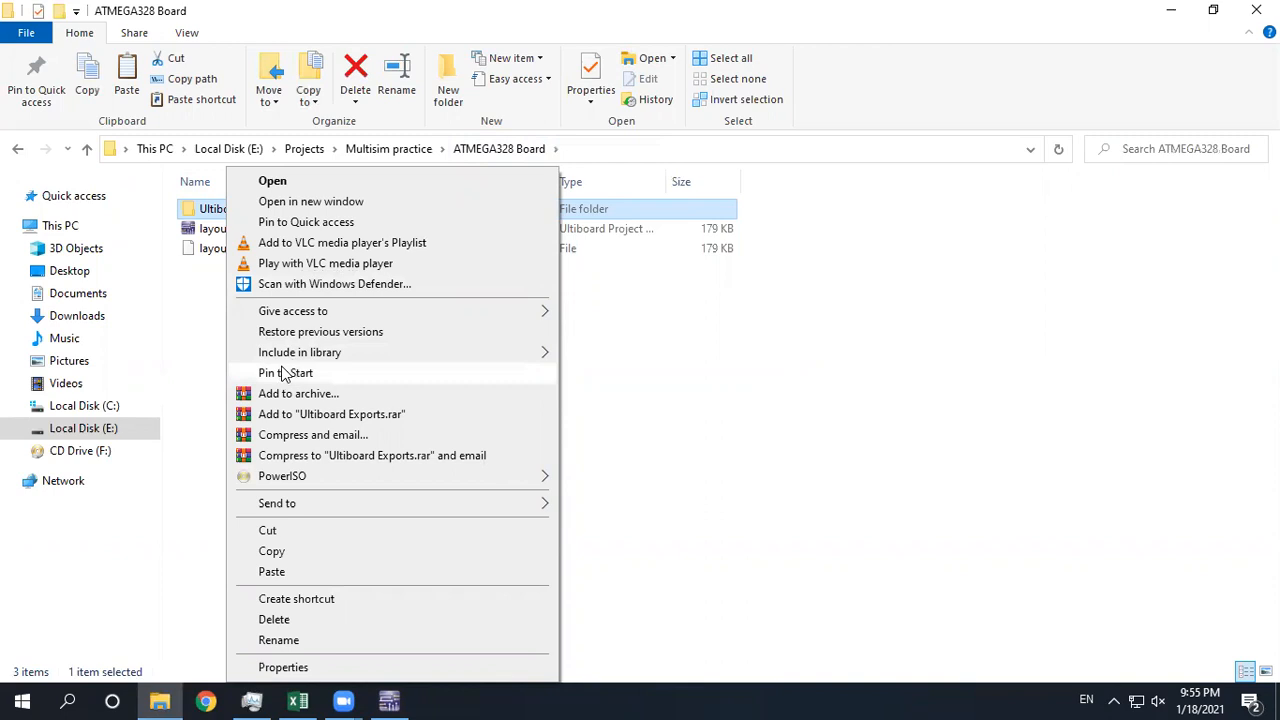
{"action": "left_click", "coordinate": [634, 340]}
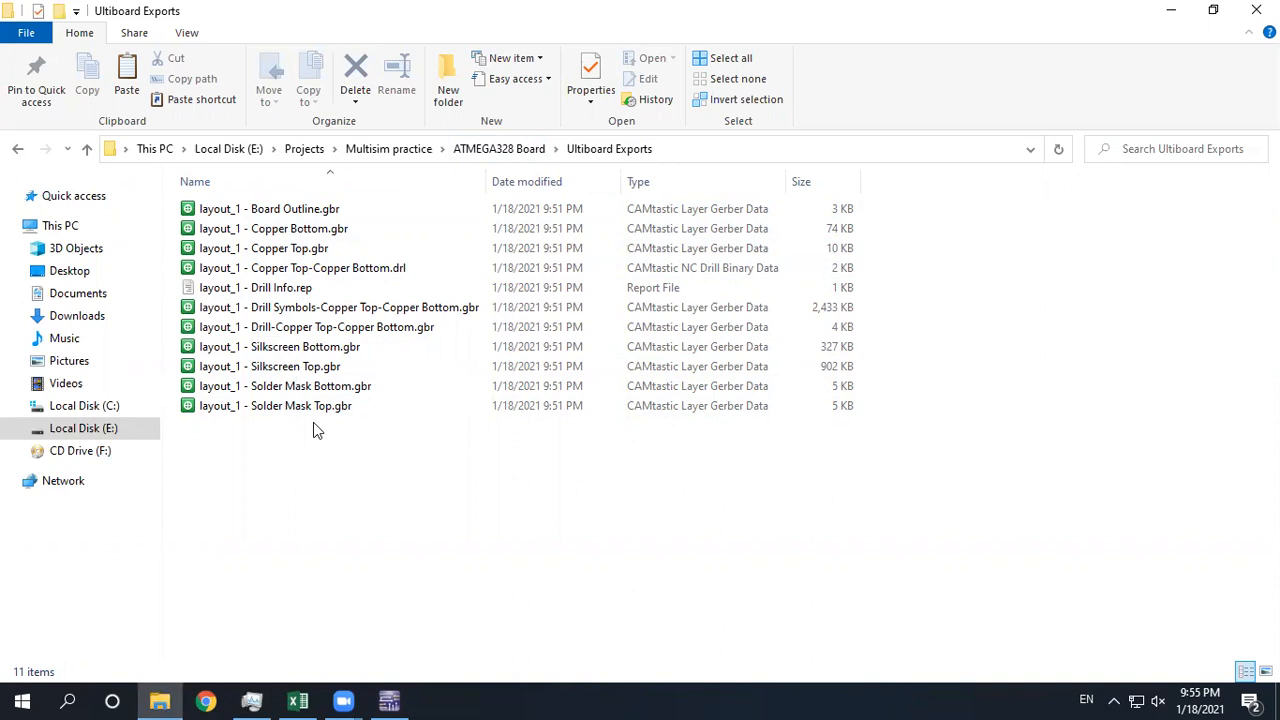
{"action": "left_click", "coordinate": [505, 149]}
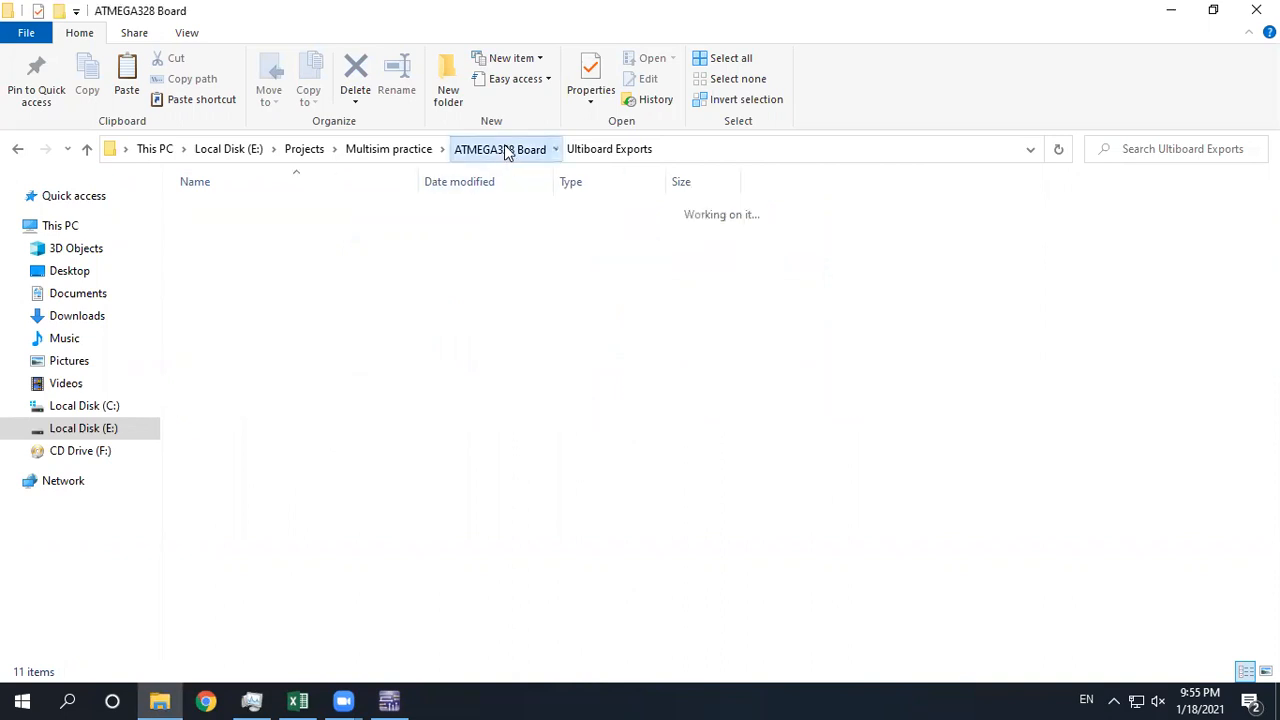
{"action": "right_click", "coordinate": [256, 214]}
{"action": "left_click", "coordinate": [298, 177]}
{"action": "left_click_drag", "start_coordinate": [375, 439], "coordinate": [257, 212]}
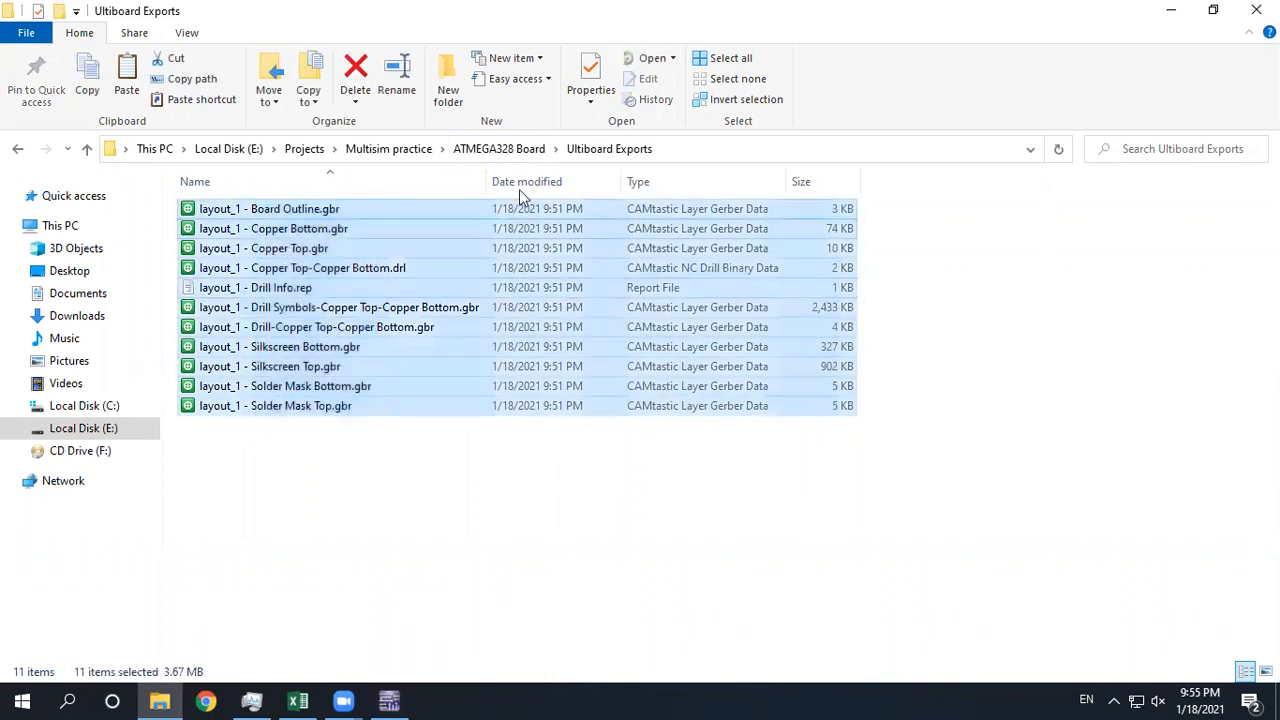
Compress the Ultiboard Exports folder into a zip archive within the ATMEGA328 Board folder and select the archive.
{"action": "left_click", "coordinate": [515, 149]}
{"action": "right_click", "coordinate": [295, 210]}
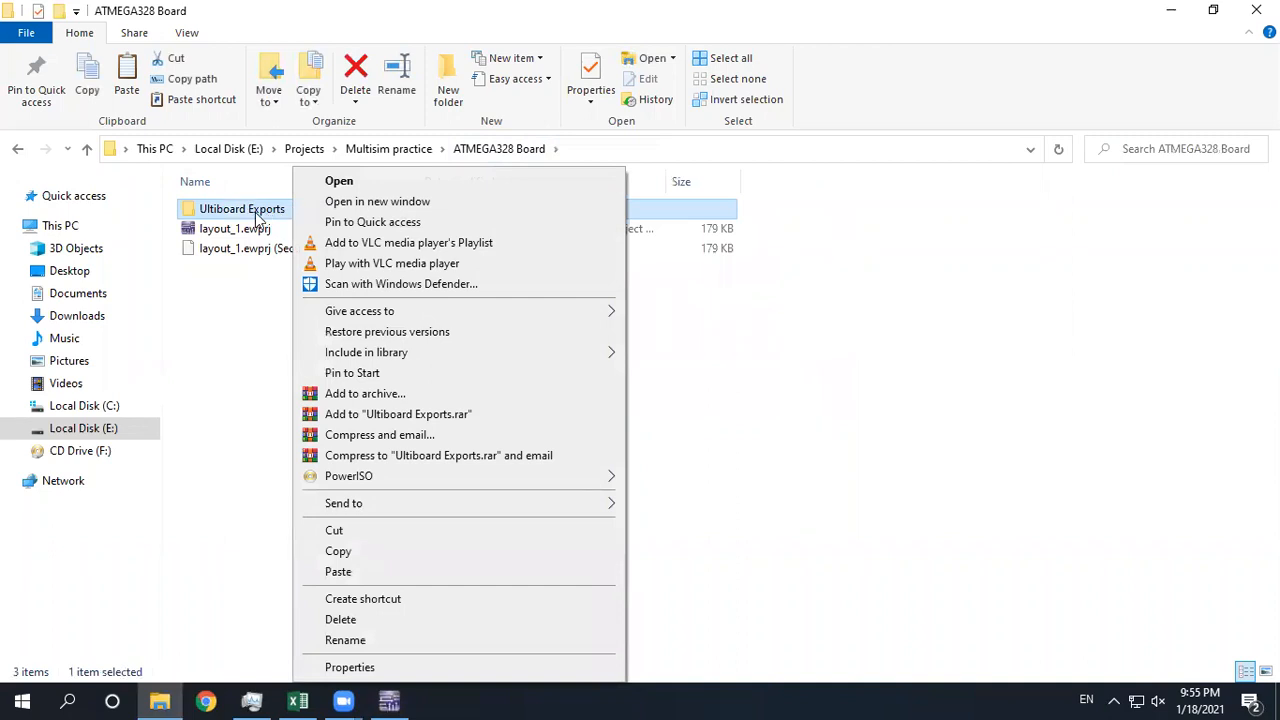
{"action": "mouse_move", "coordinate": [428, 505]}
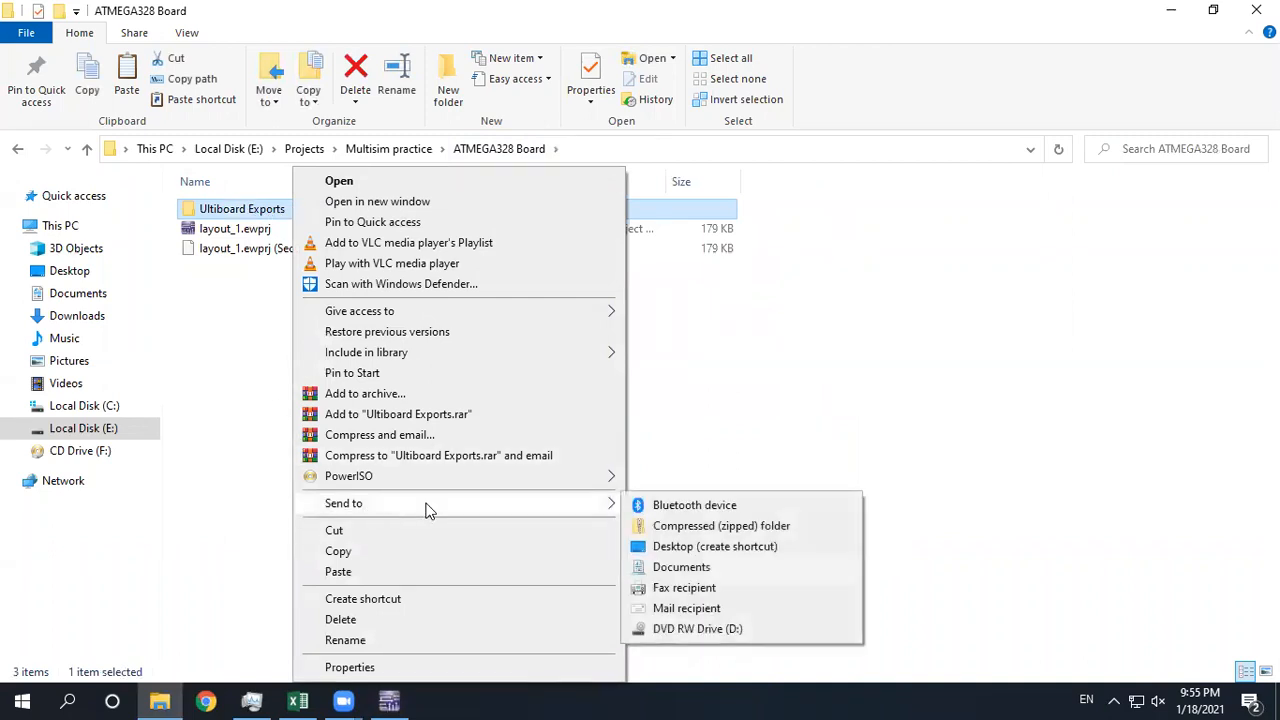
{"action": "left_click", "coordinate": [709, 528]}
{"action": "left_click", "coordinate": [289, 309]}
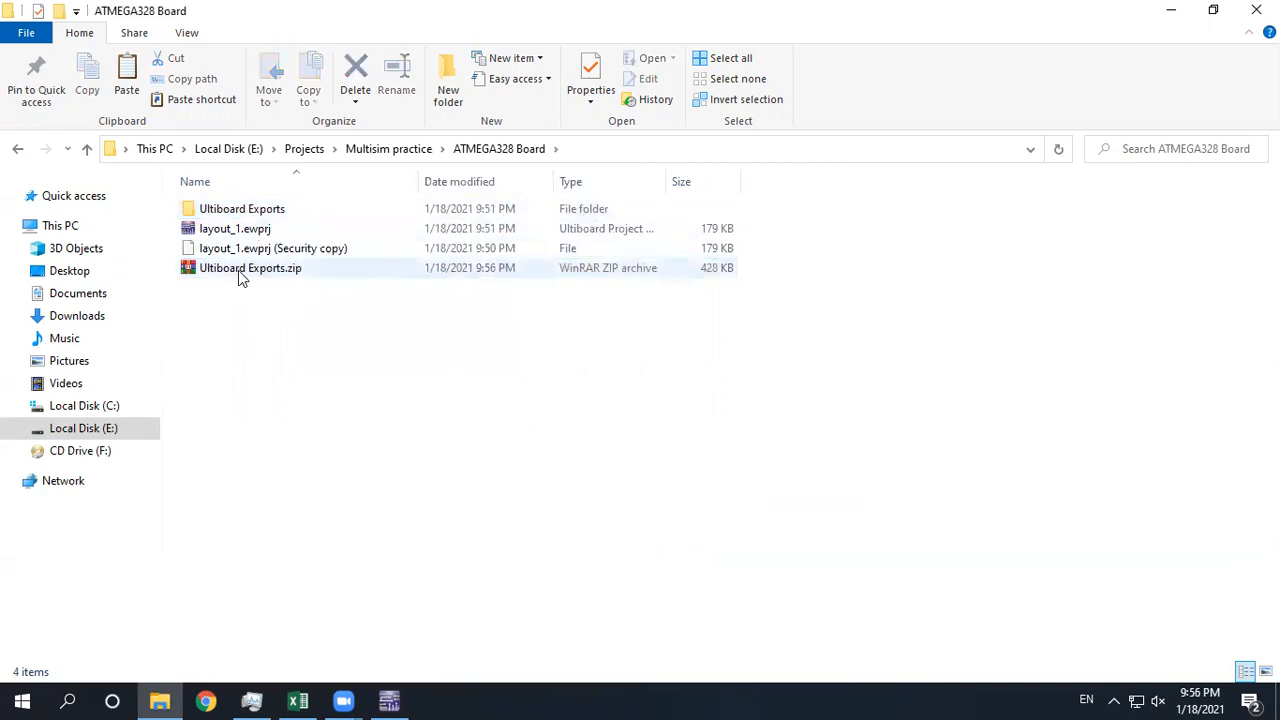
{"action": "left_click", "coordinate": [208, 270]}
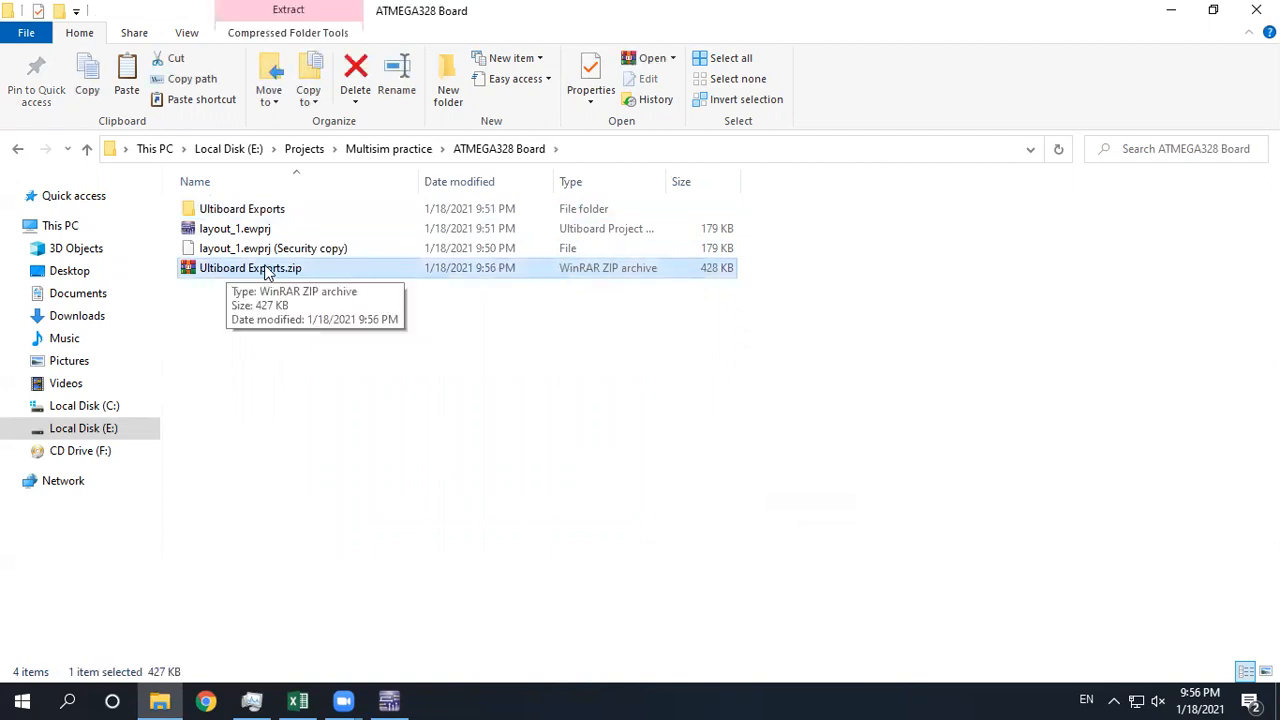